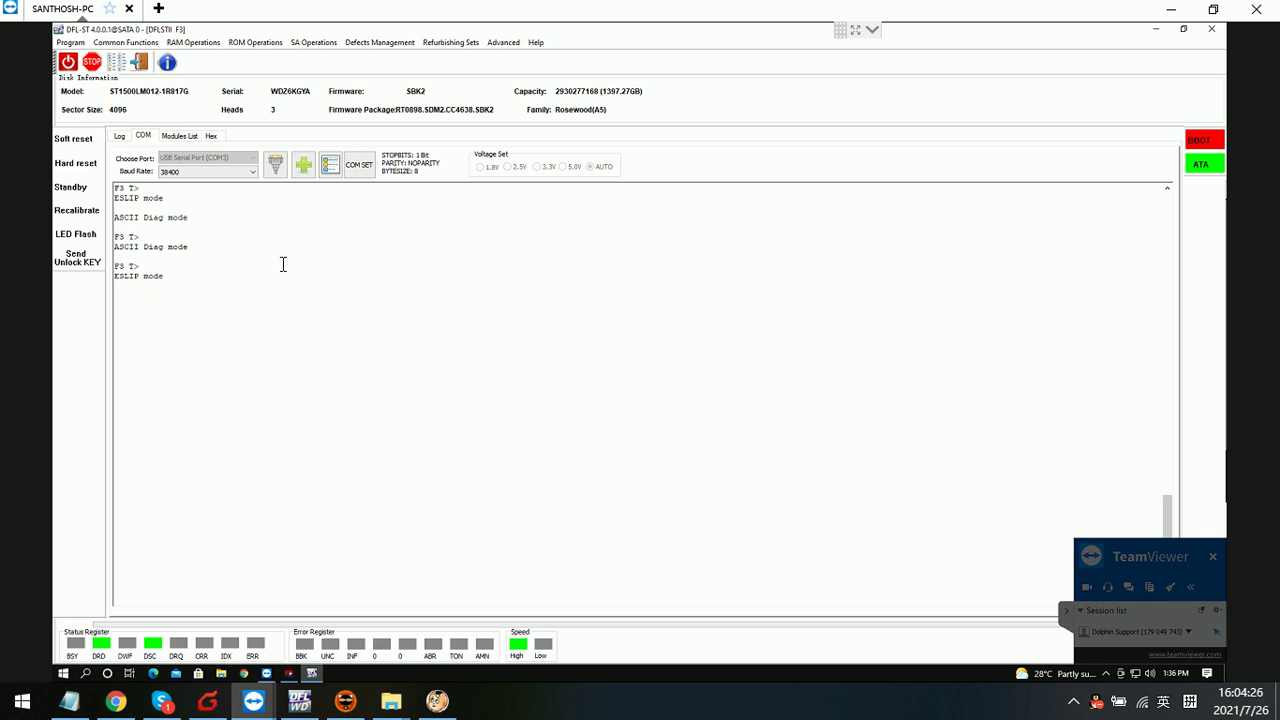
# - Check the log showing all three SYS file sections read successfully, then bring up the ROM Operations menu
pyautogui.click(120, 136)
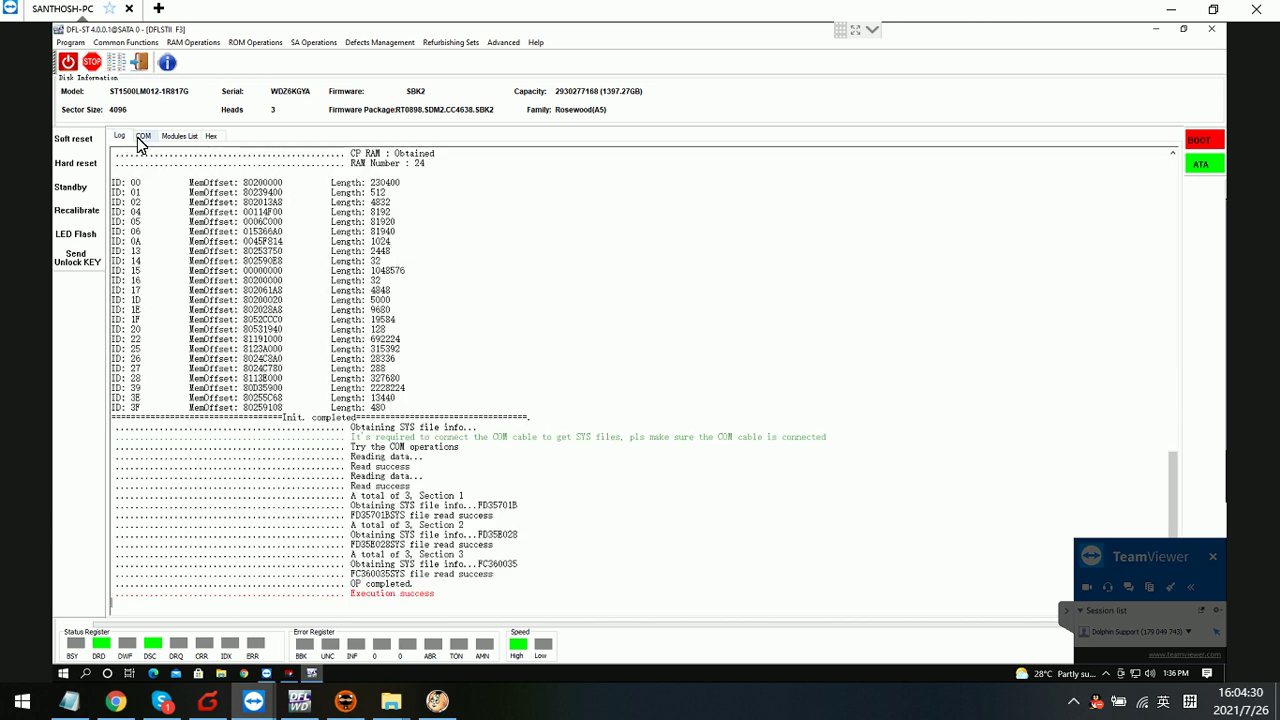
pyautogui.click(262, 46)
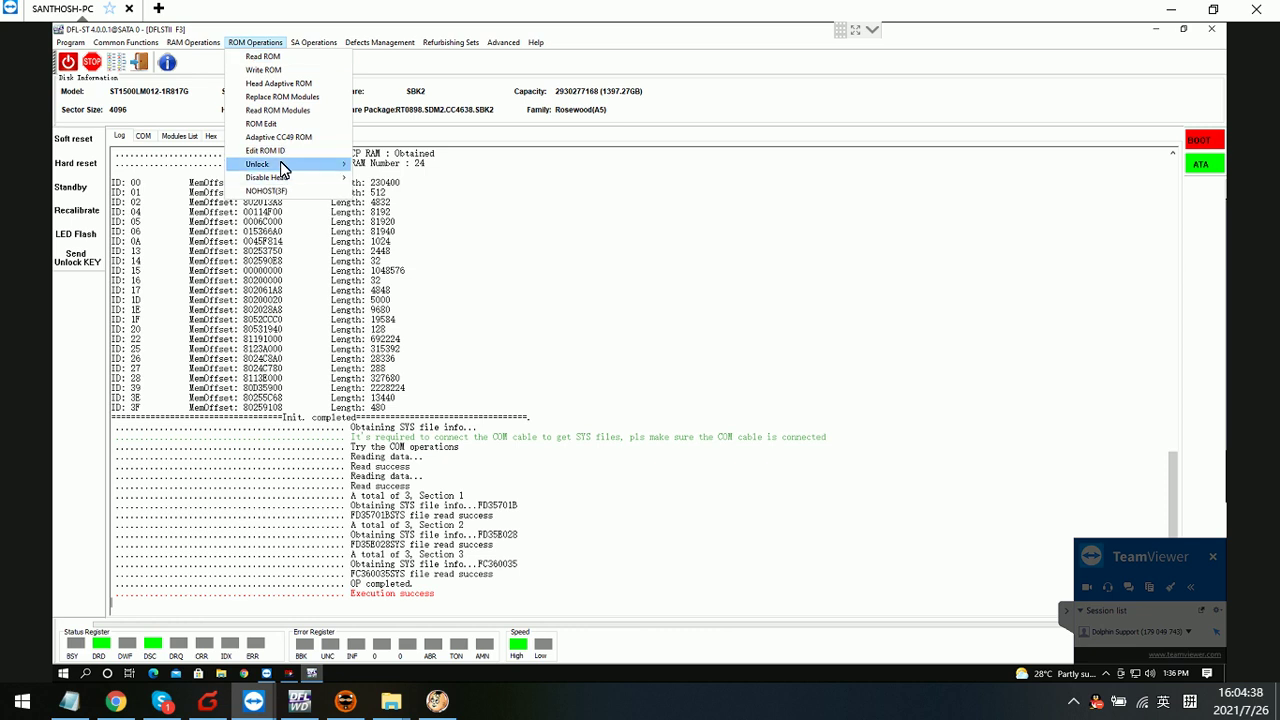
# - Dismiss the ROM menu, highlight the SYS file read lines in the log, and return to the COM terminal
pyautogui.moveTo(337, 164)
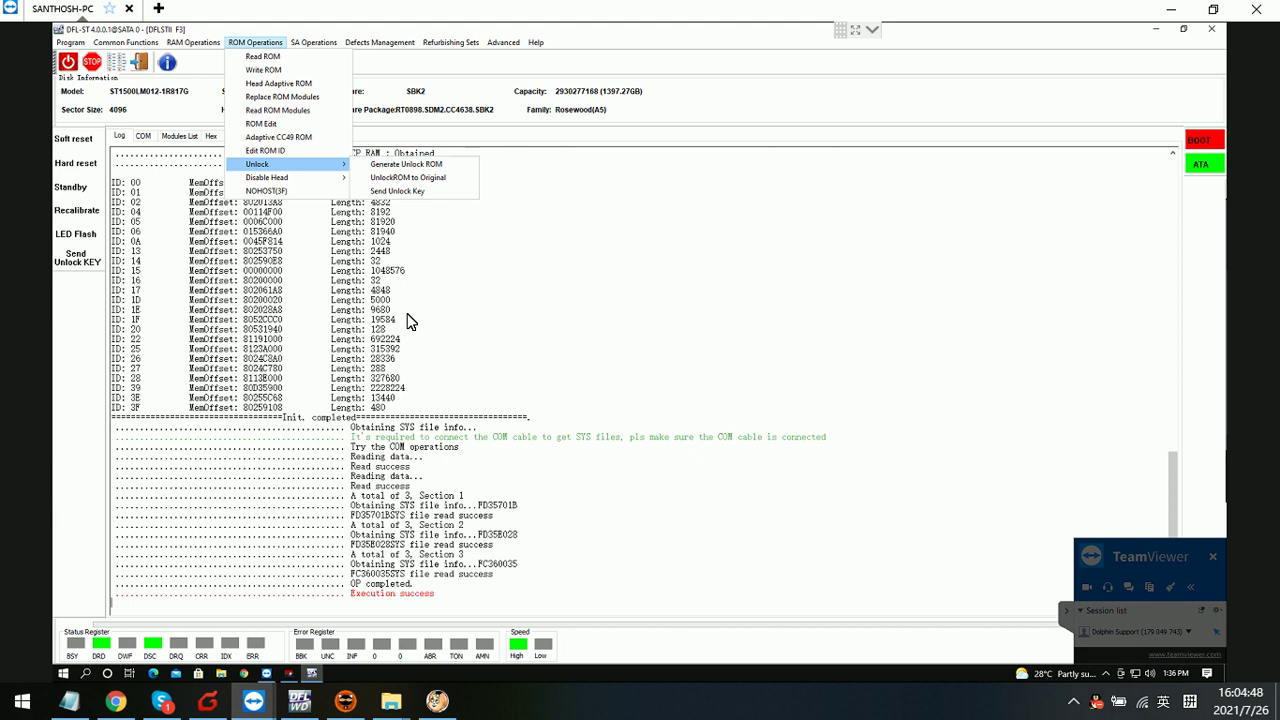
pyautogui.click(490, 604)
pyautogui.click(518, 576)
pyautogui.moveTo(340, 507); pyautogui.dragTo(147, 521)
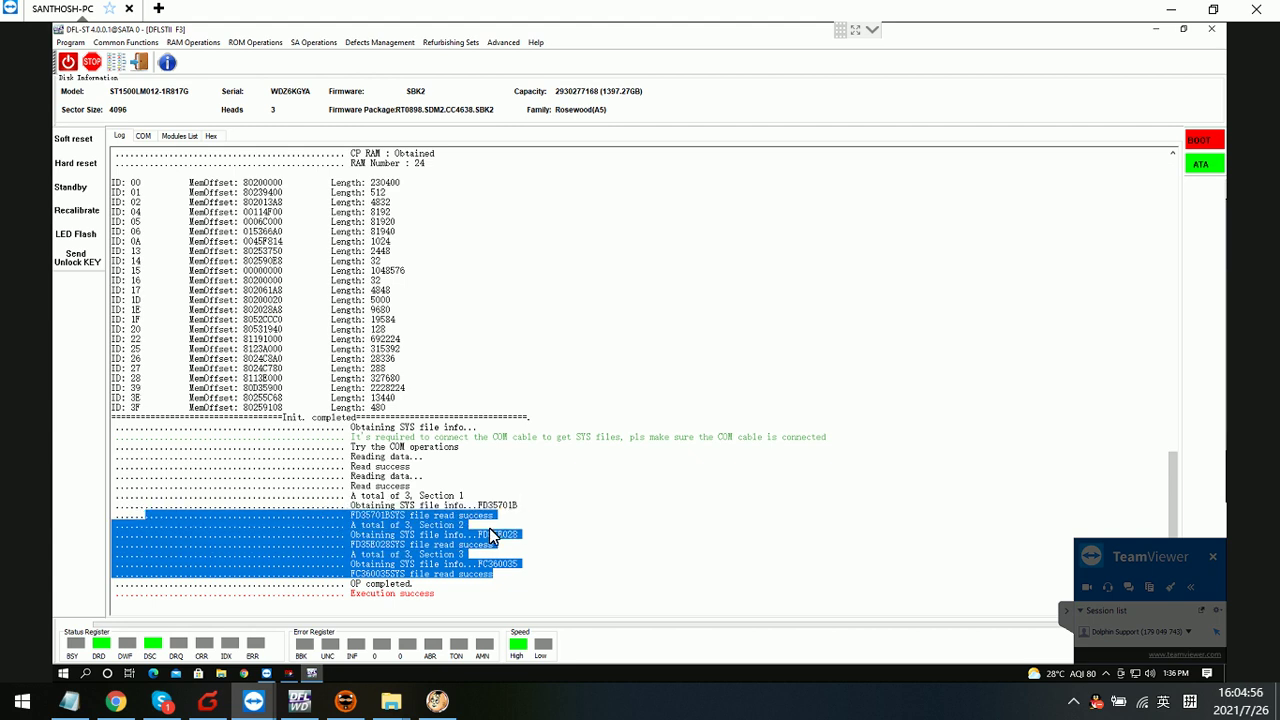
pyautogui.click(525, 566)
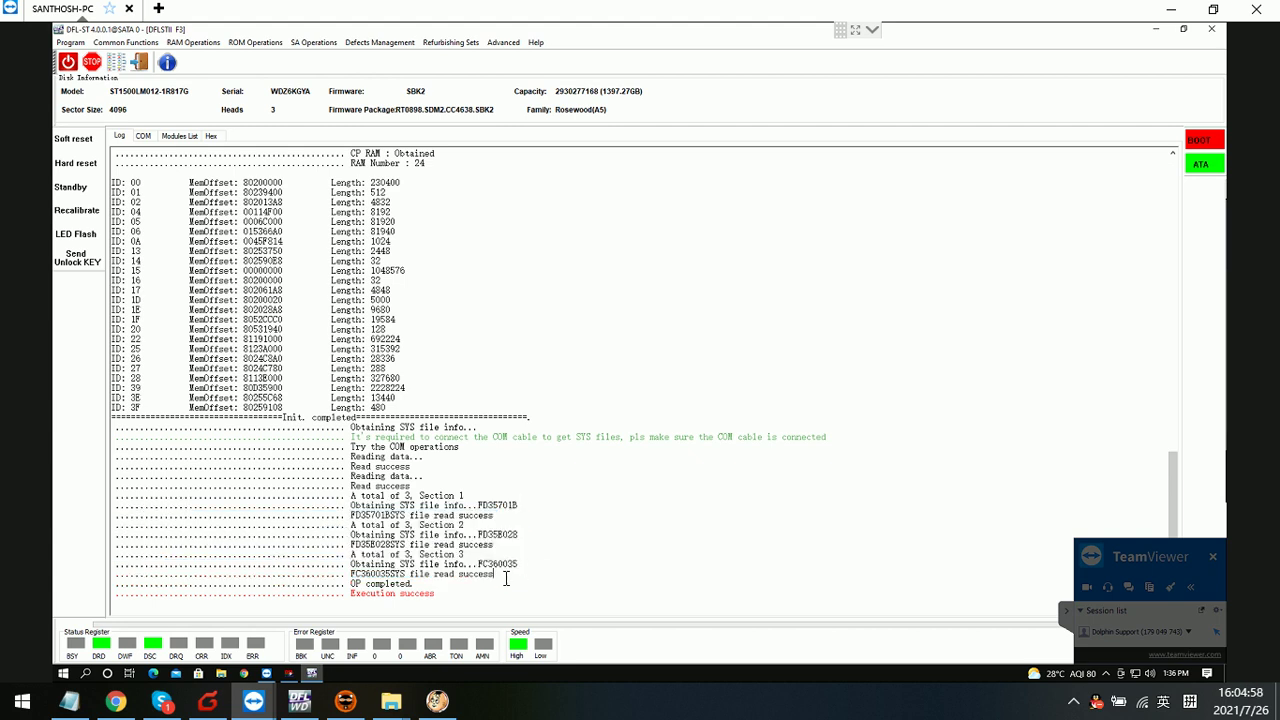
pyautogui.keyDown('shift'); pyautogui.click(108, 506); pyautogui.keyUp('shift')
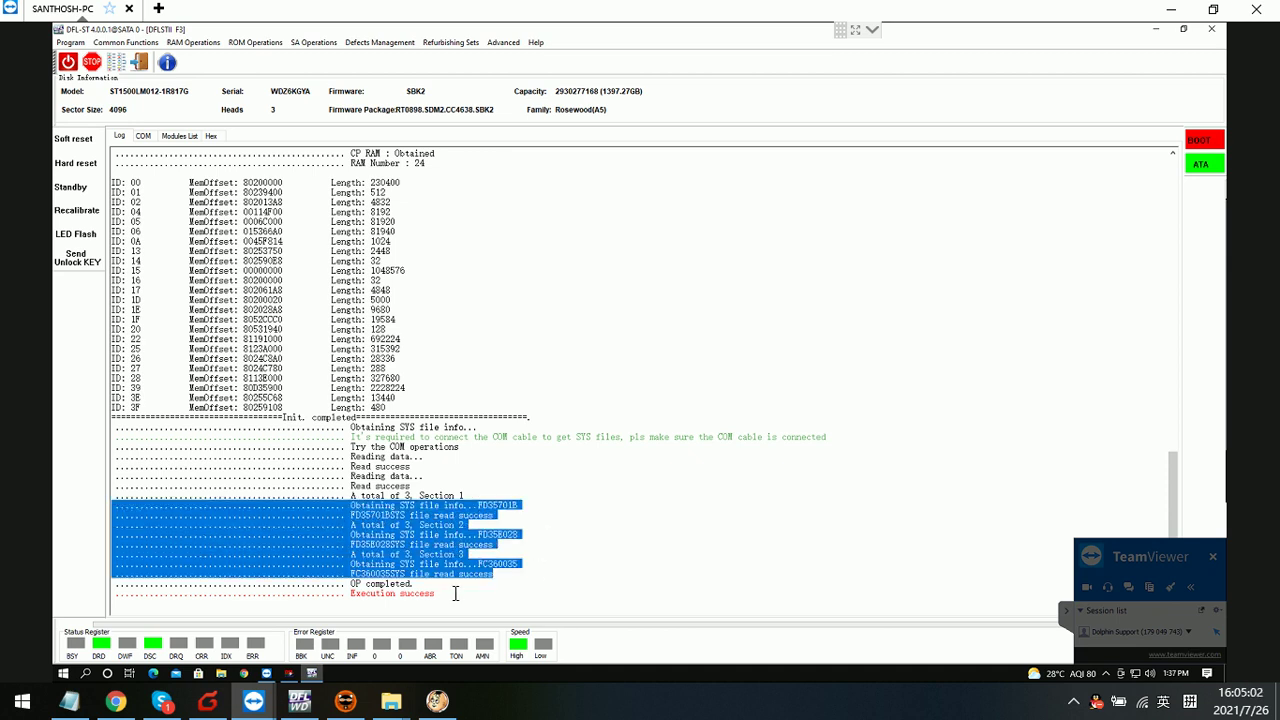
pyautogui.click(128, 148)
pyautogui.click(143, 136)
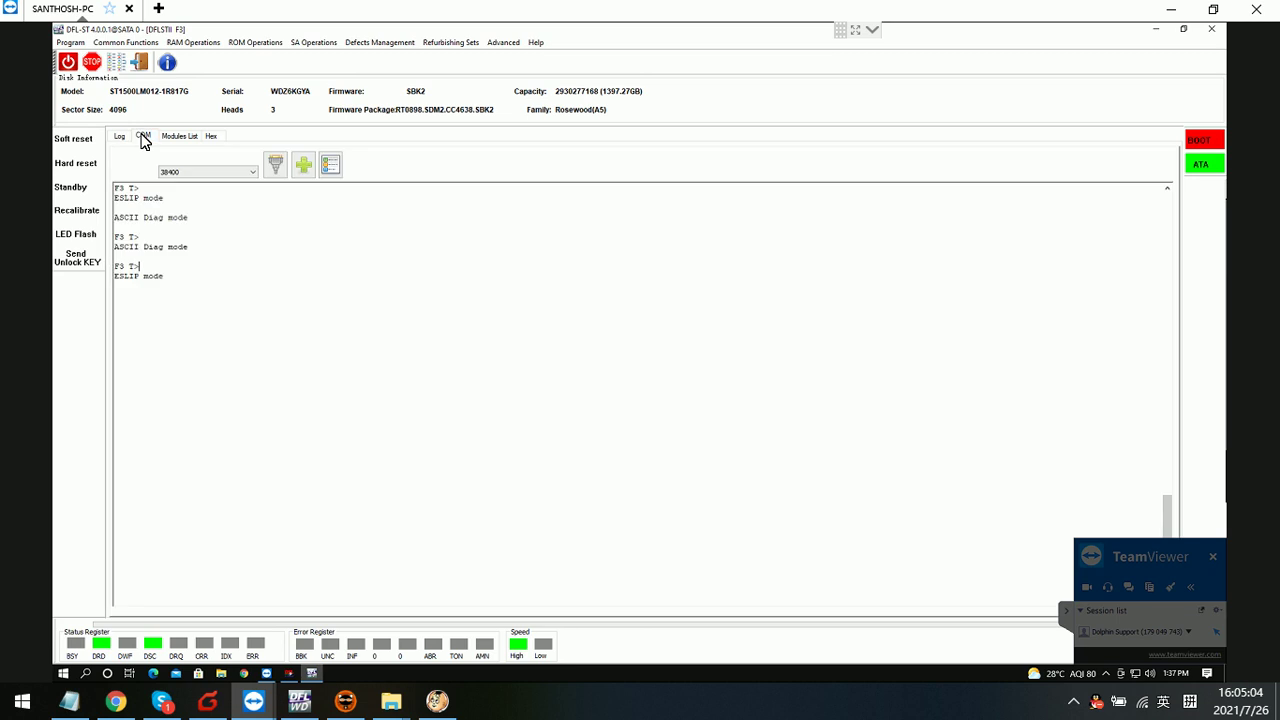
# - In ASCII diag mode, print the firmware details (Ctrl+L) and the V40 nonresident GList, then resume ESLIP mode
pyautogui.click(202, 294)
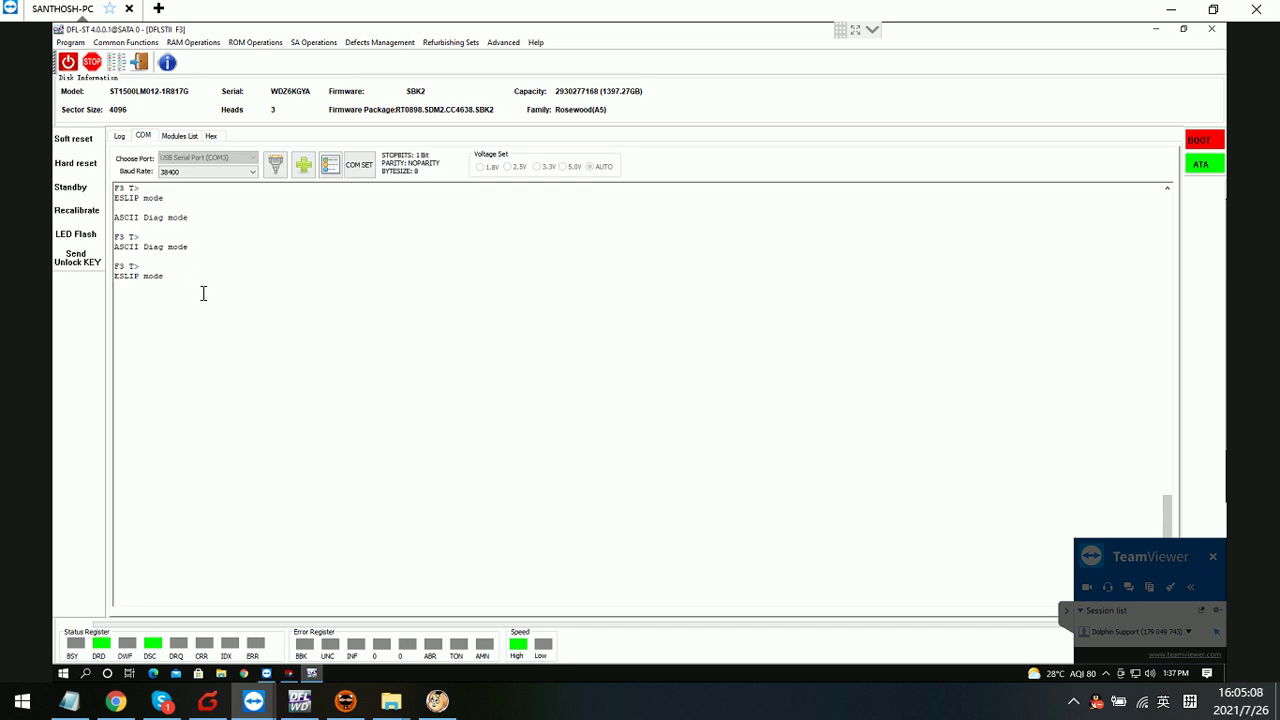
pyautogui.hotkey('ctrl', 'z')
pyautogui.hotkey('ctrl', 'l')
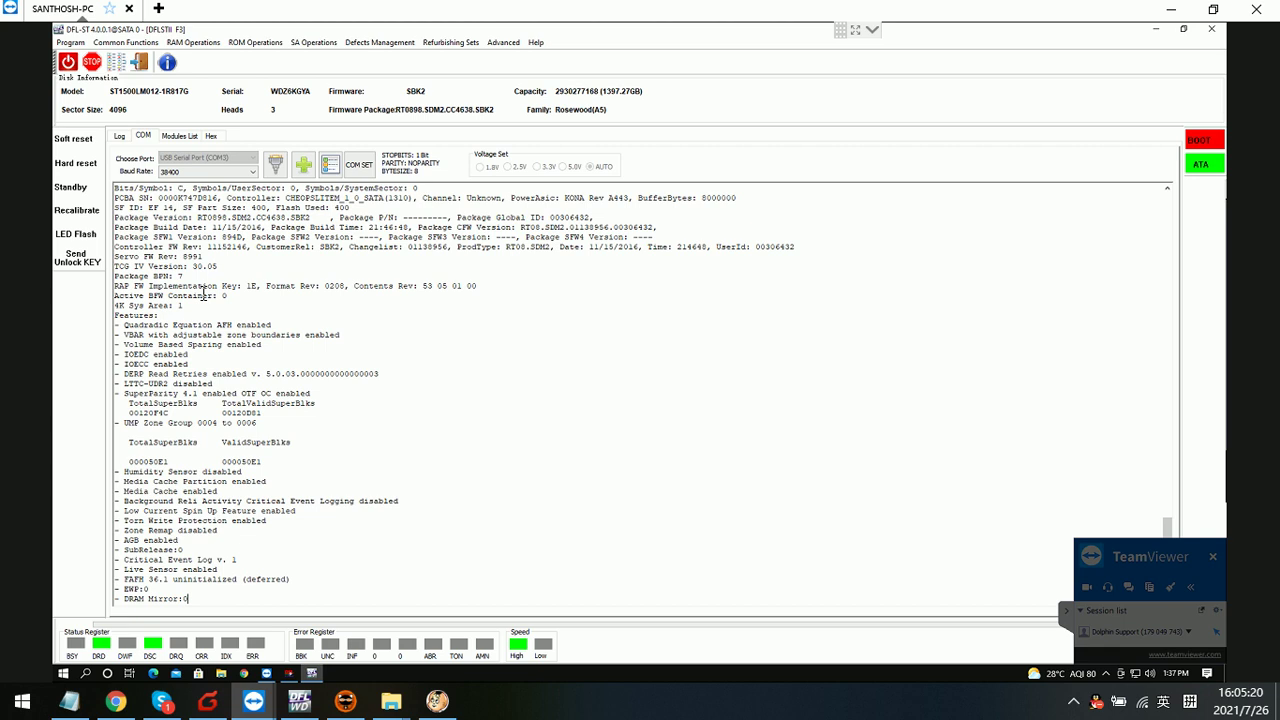
pyautogui.hotkey('ctrl', 'z')
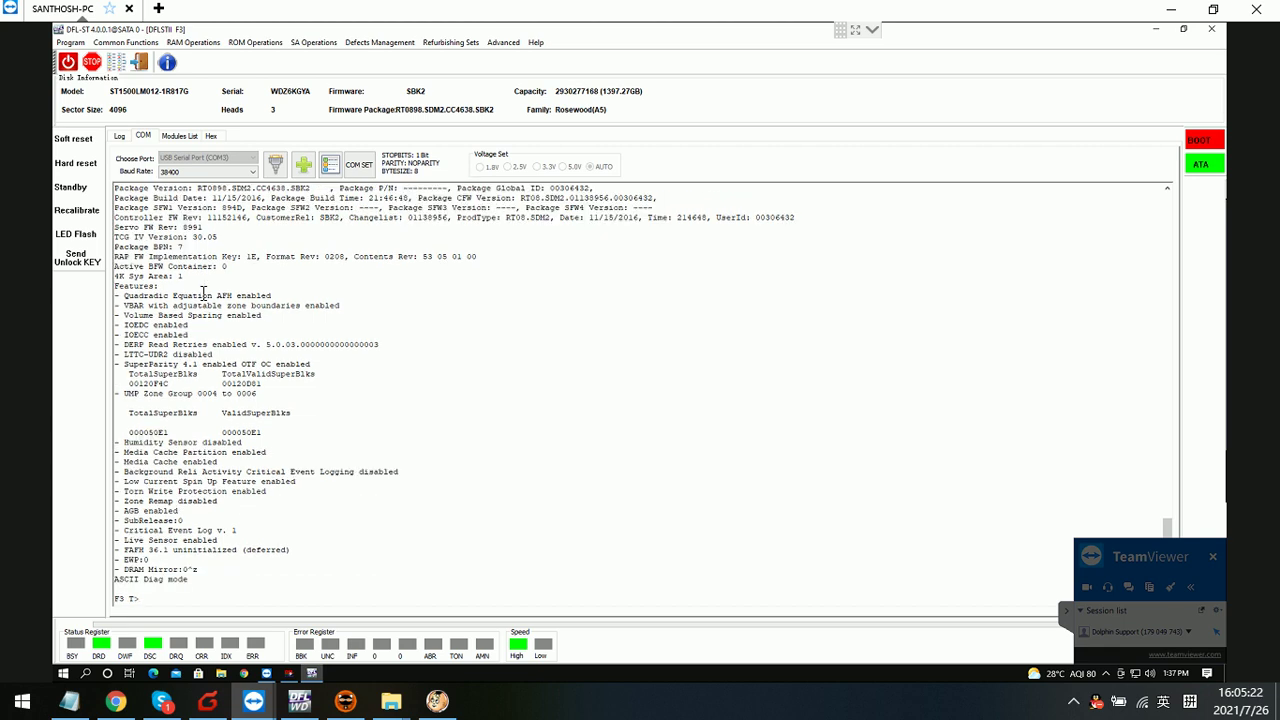
pyautogui.write('V40')
pyautogui.press('Return')
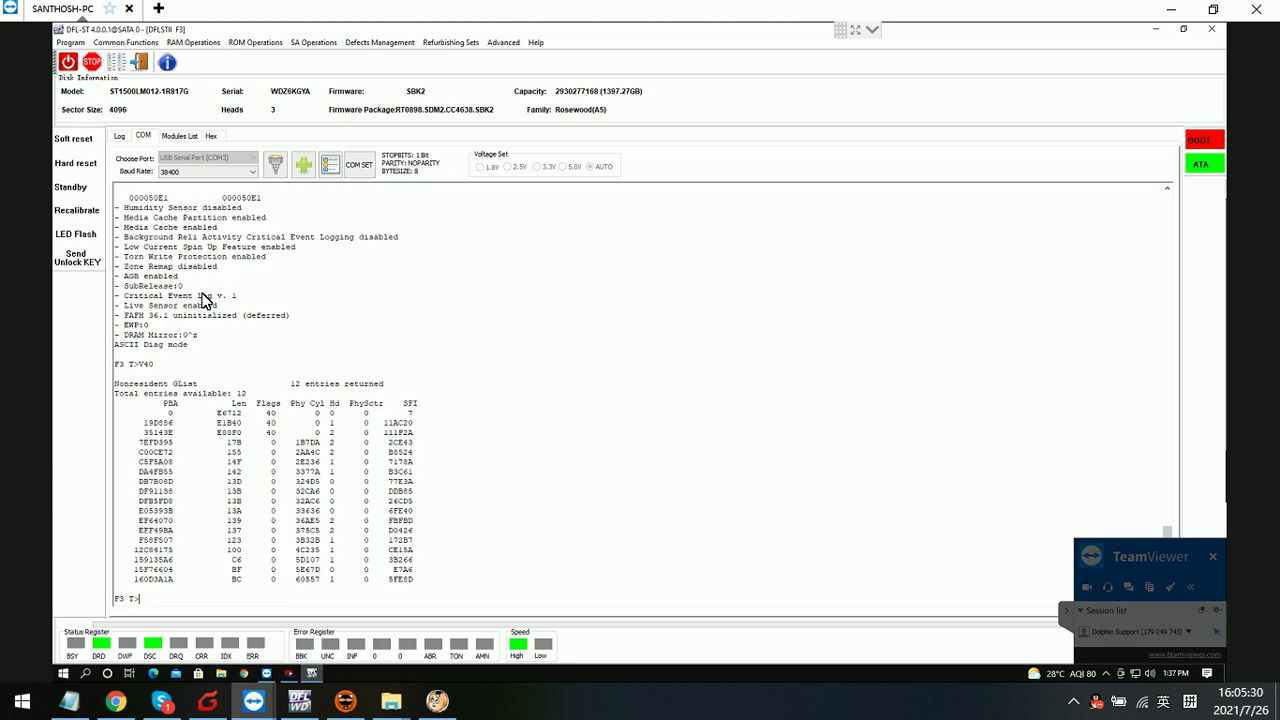
pyautogui.hotkey('ctrl', 't')
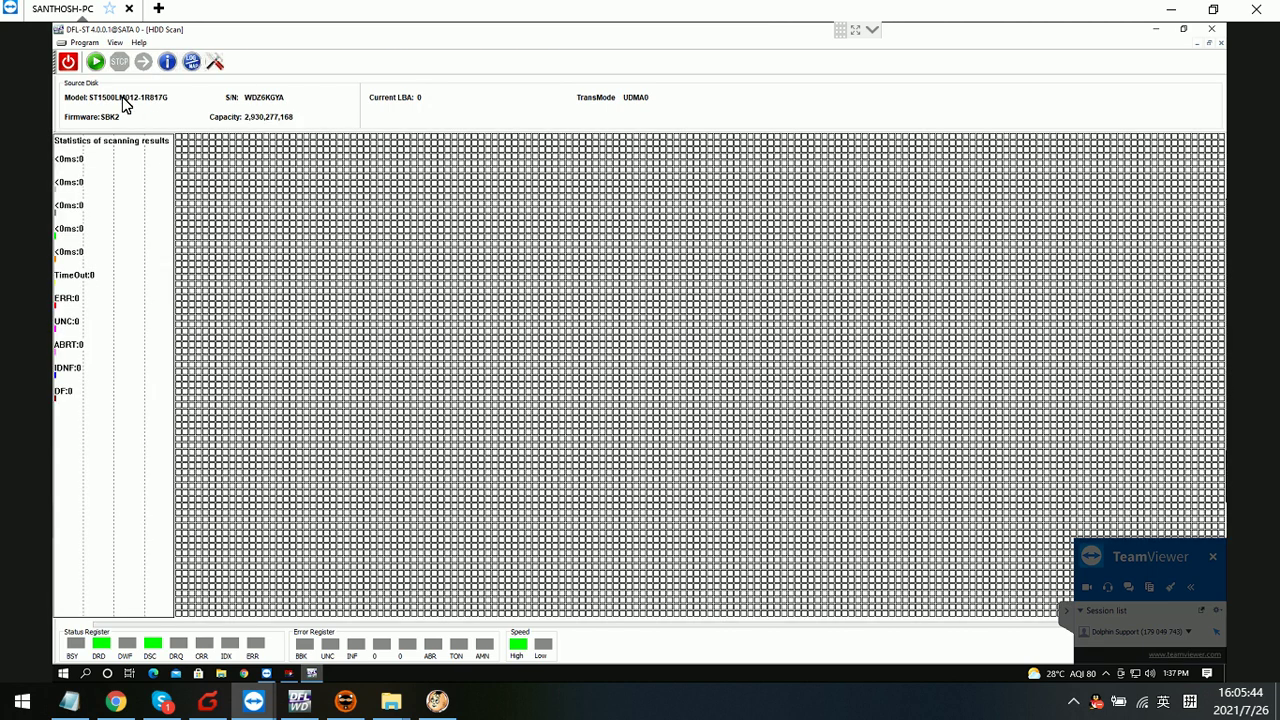
# - Run a full-range surface scan that logs 33 UNC errors by LBA 7,424, then close the scan window
pyautogui.click(96, 63)
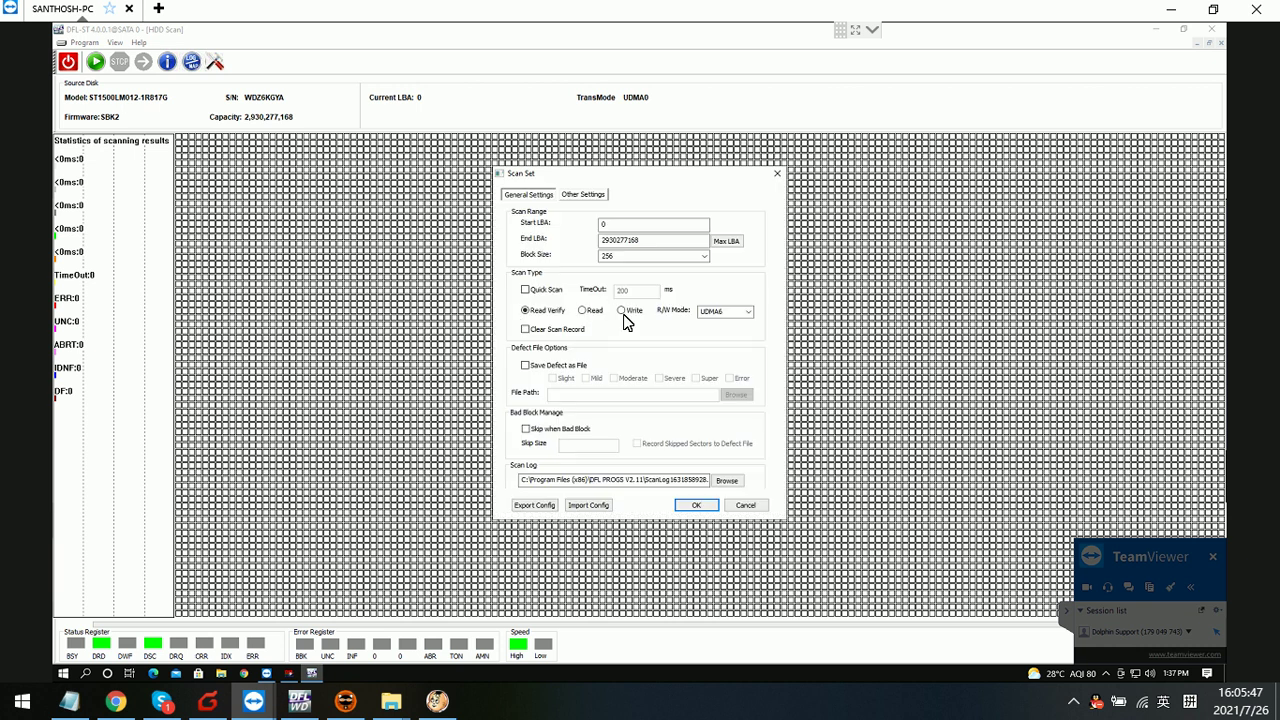
pyautogui.click(697, 505)
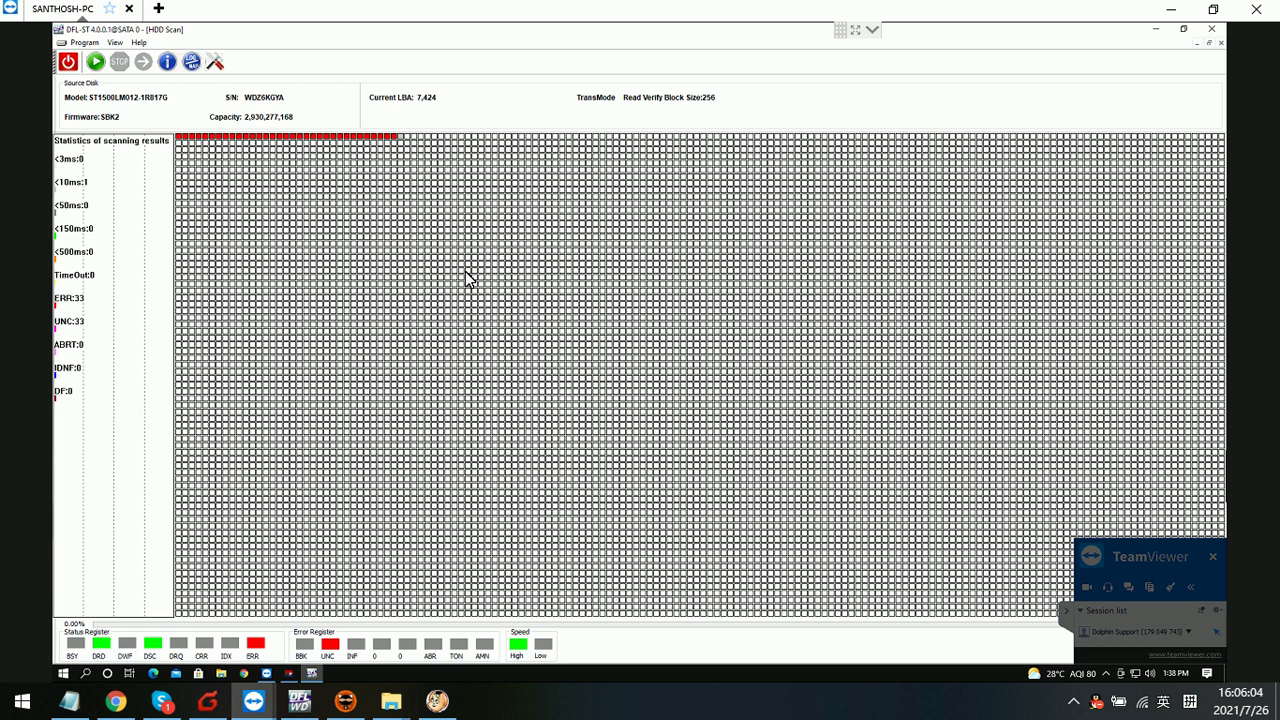
pyautogui.click(1219, 45)
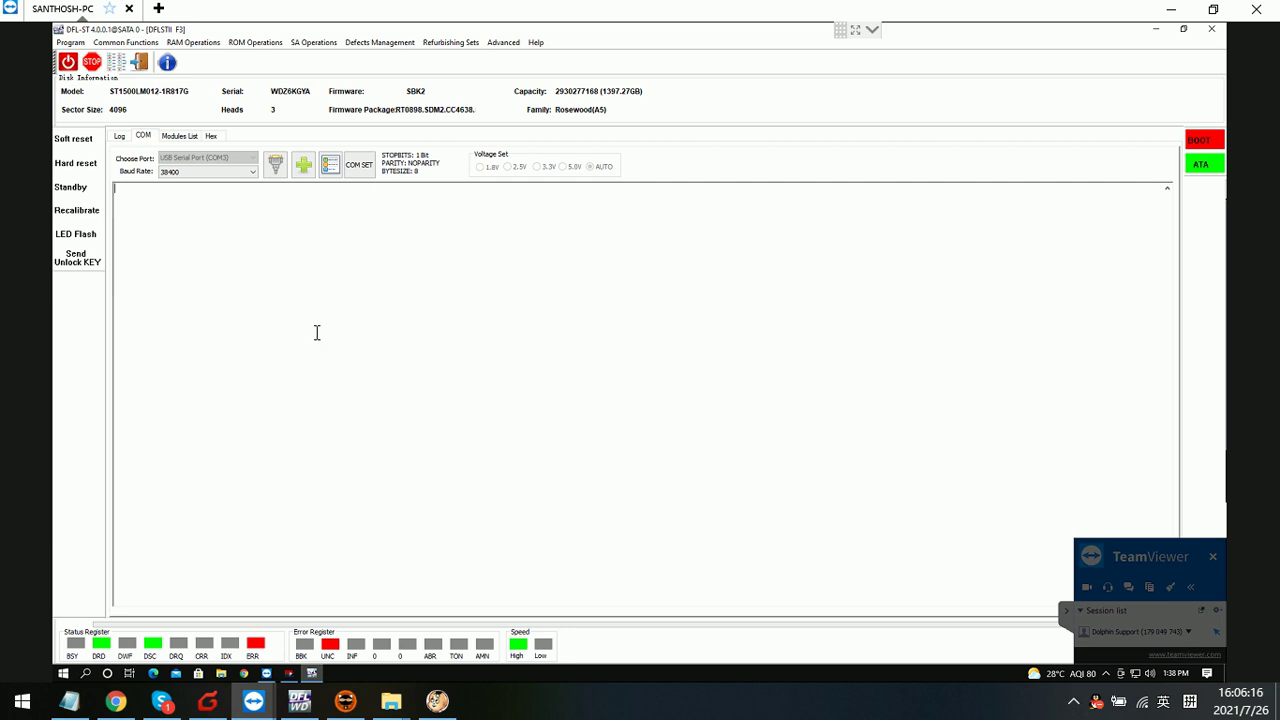
# - In diagnostic mode, run i4,1,22 and V40, then format the user partition with m0,6,3,,,,,22
pyautogui.hotkey('ctrl', 'z')
pyautogui.write('i4,1,22')
pyautogui.press('Return')
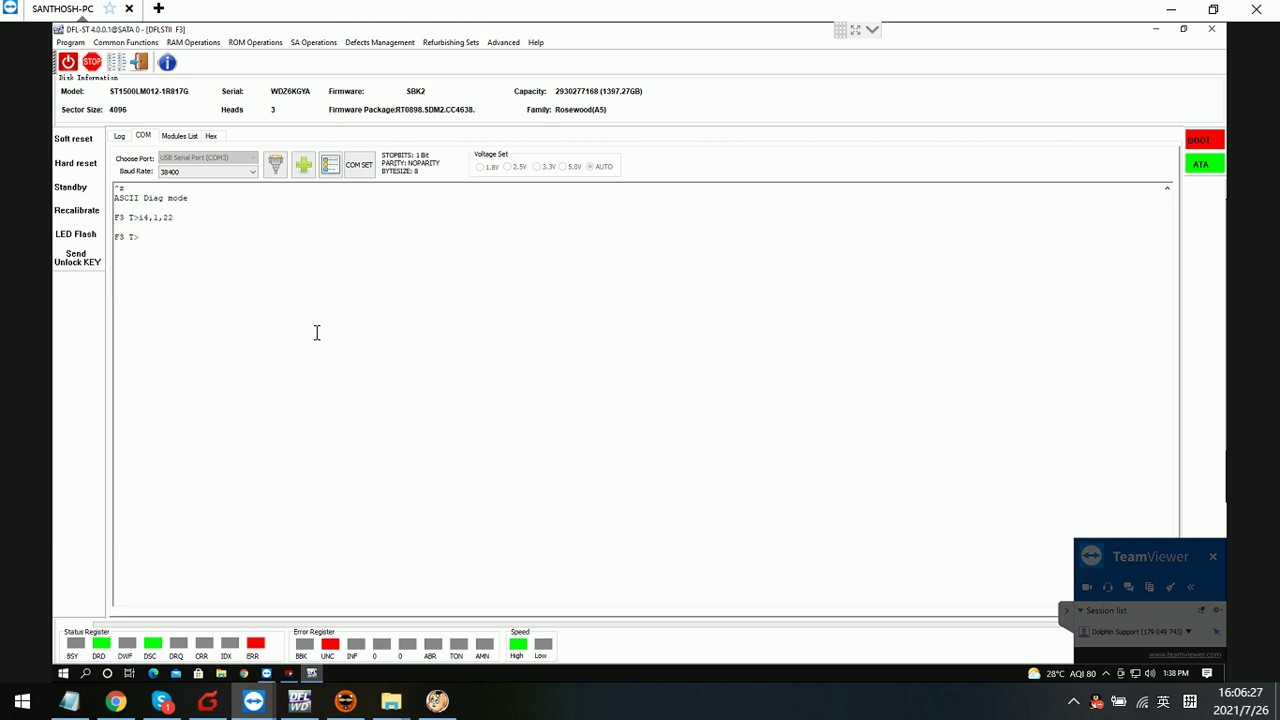
pyautogui.write('V40')
pyautogui.press('Return')
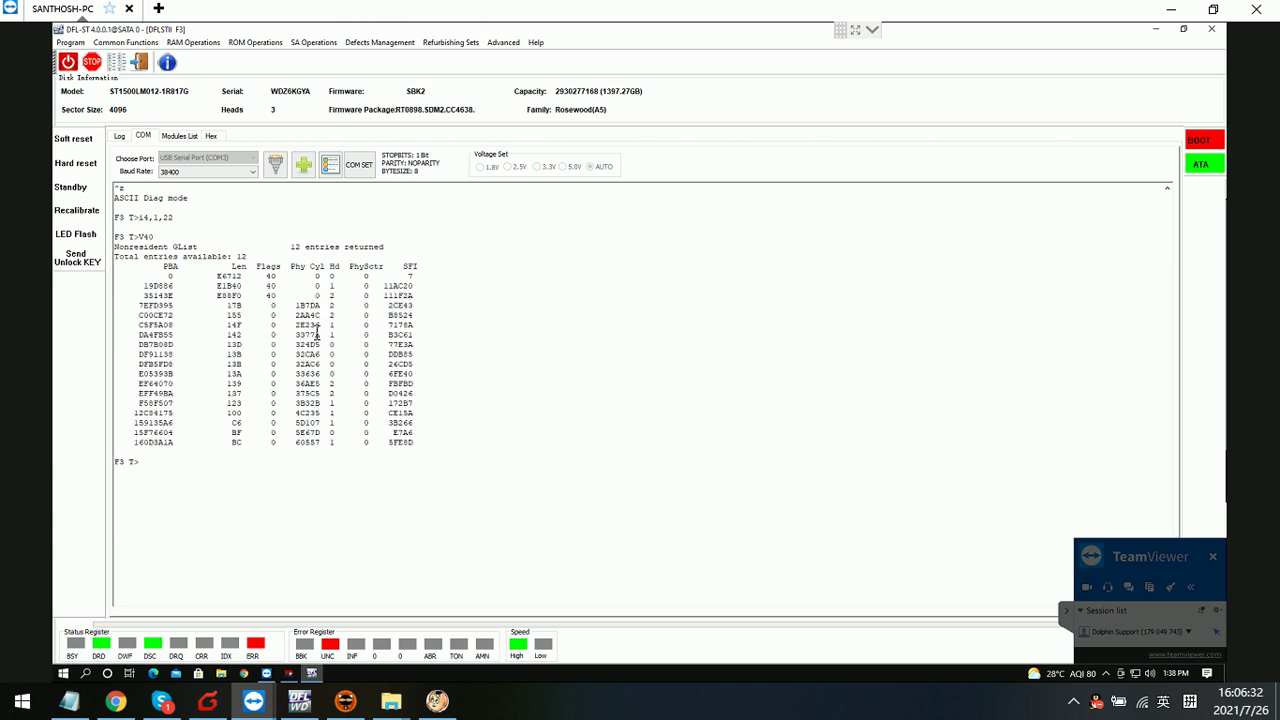
pyautogui.write('m0,6,3,,,,,22')
pyautogui.press('Return')
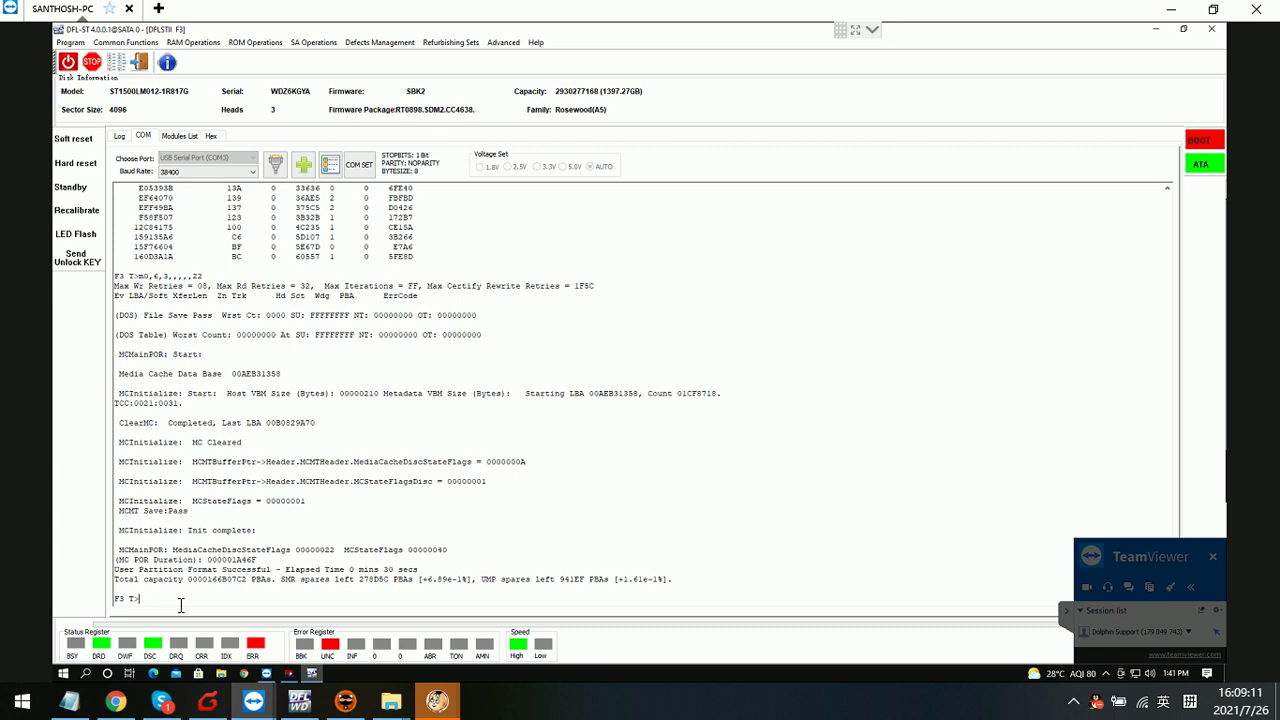
# - List the GList with V40 showing F entries, return to ESLIP mode, and reopen HDD Scan
pyautogui.write('V40')
pyautogui.press('Return')
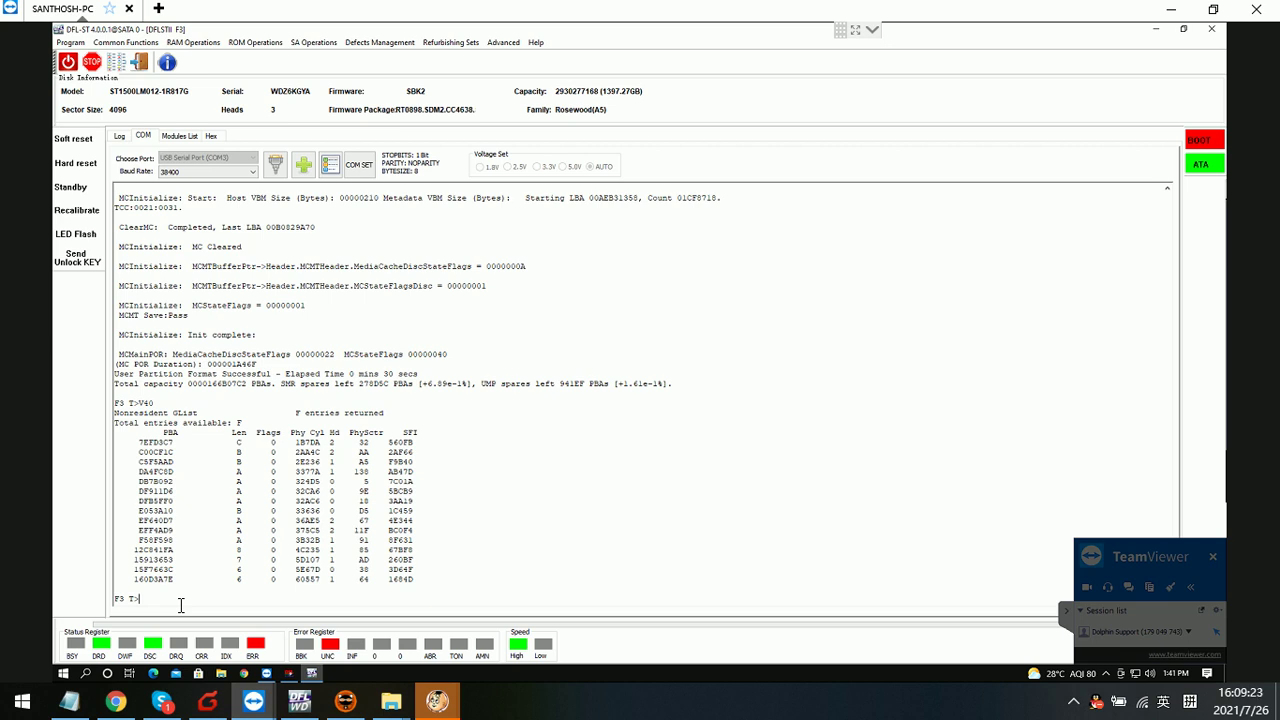
pyautogui.hotkey('ctrl', 't')
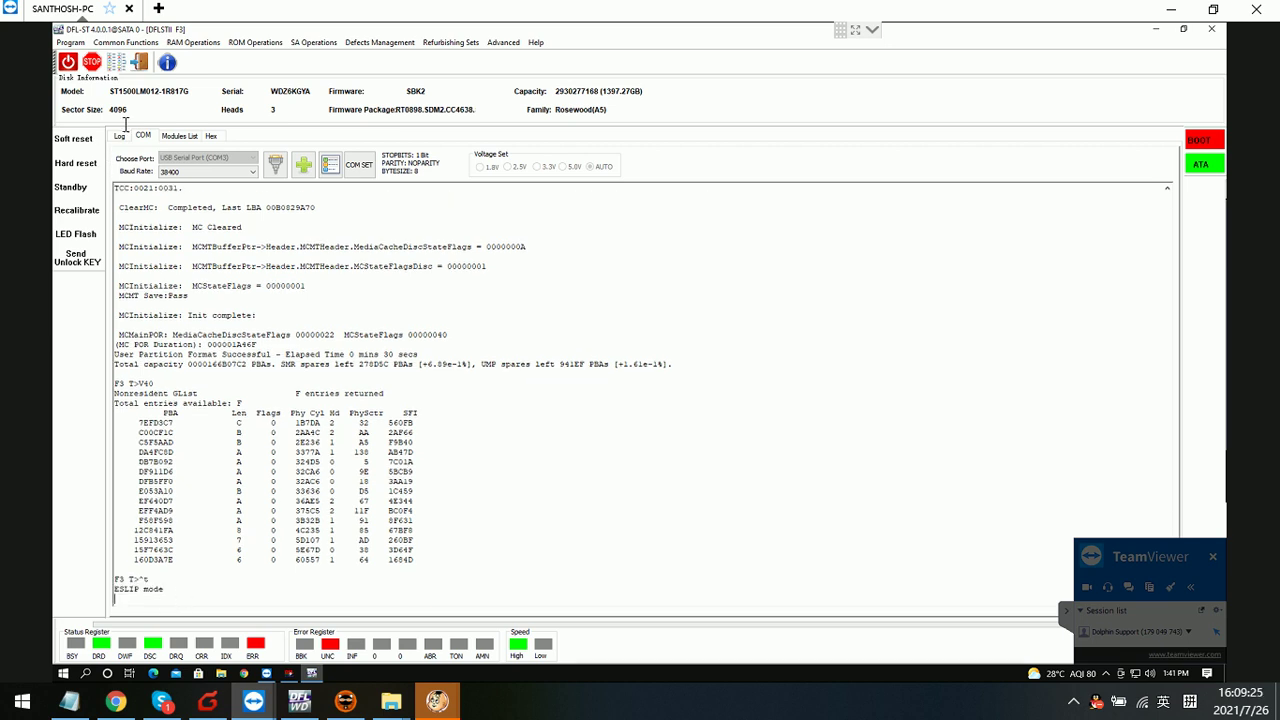
pyautogui.click(120, 68)
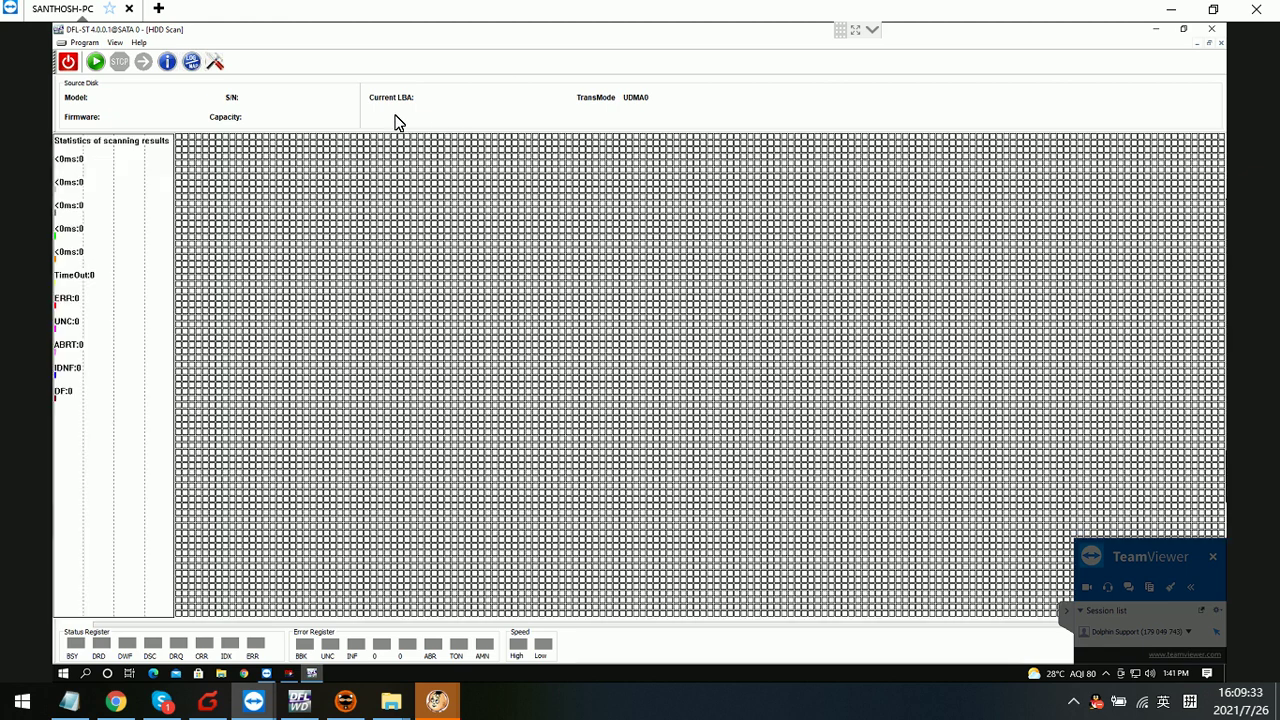
# - Run a fresh surface scan with zero errors, stopping it at LBA 1,137,920, and reopen the scan settings
pyautogui.click(96, 63)
pyautogui.click(96, 63)
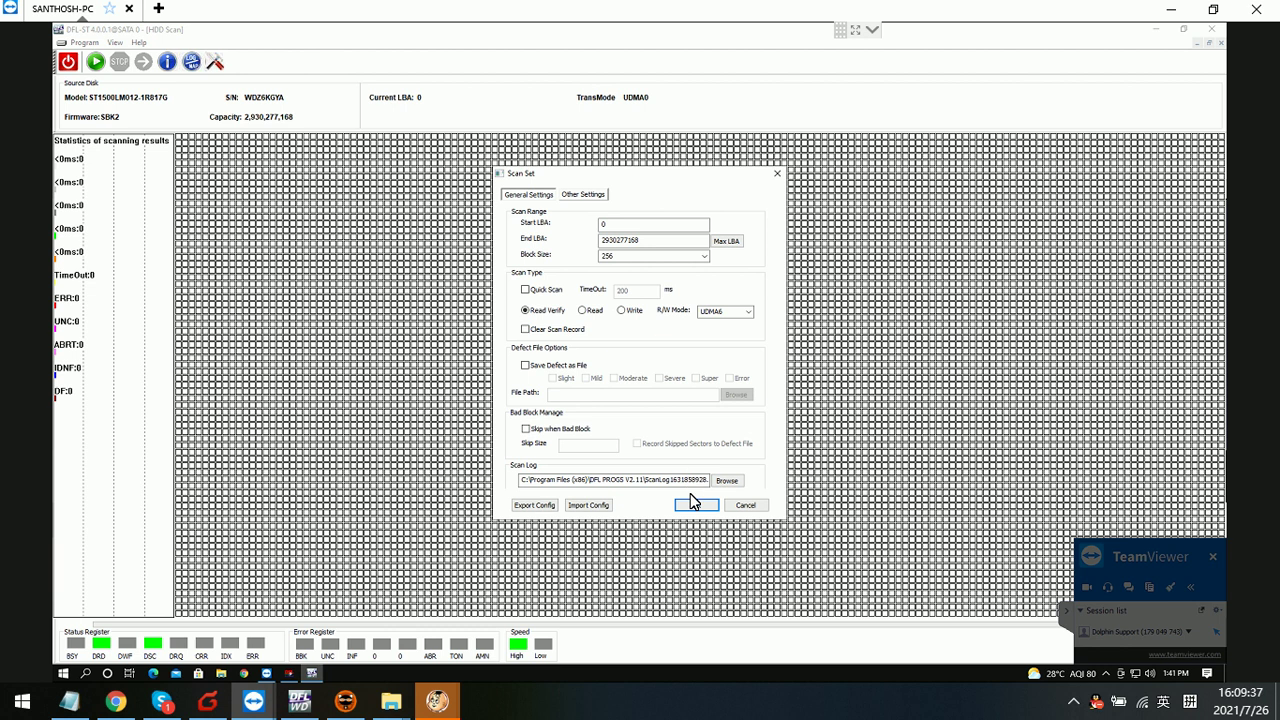
pyautogui.click(694, 506)
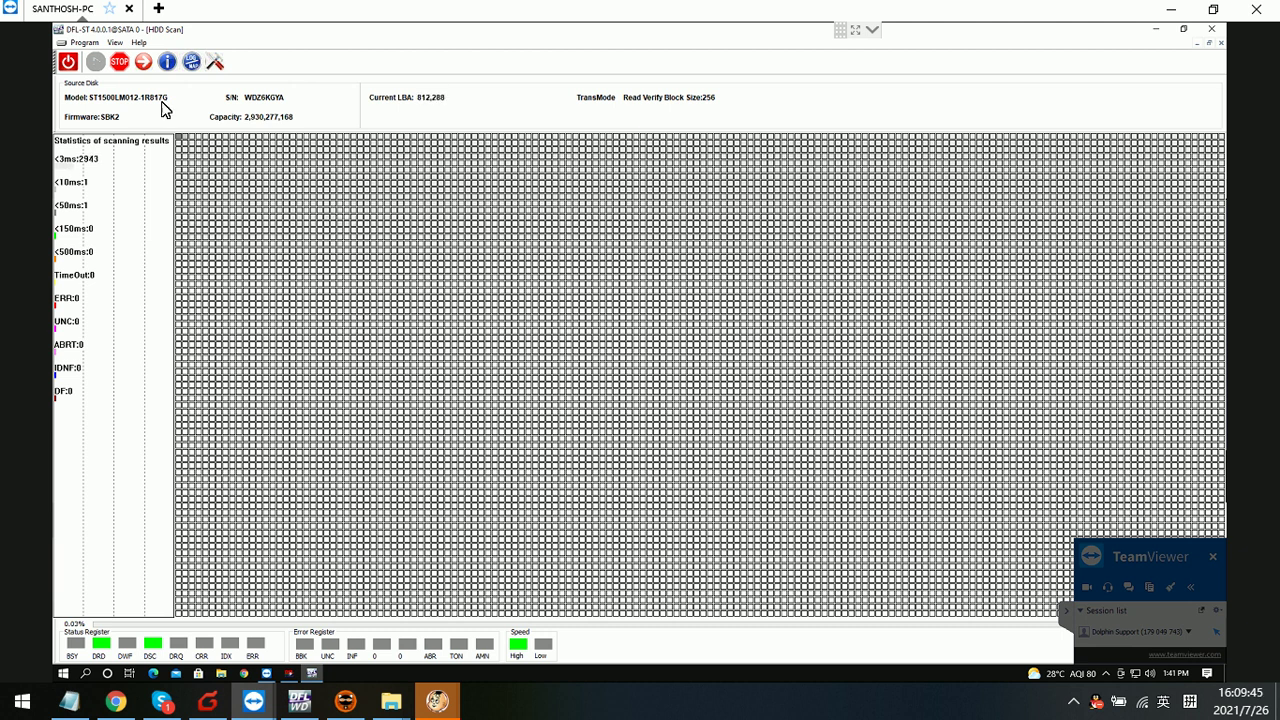
pyautogui.click(119, 63)
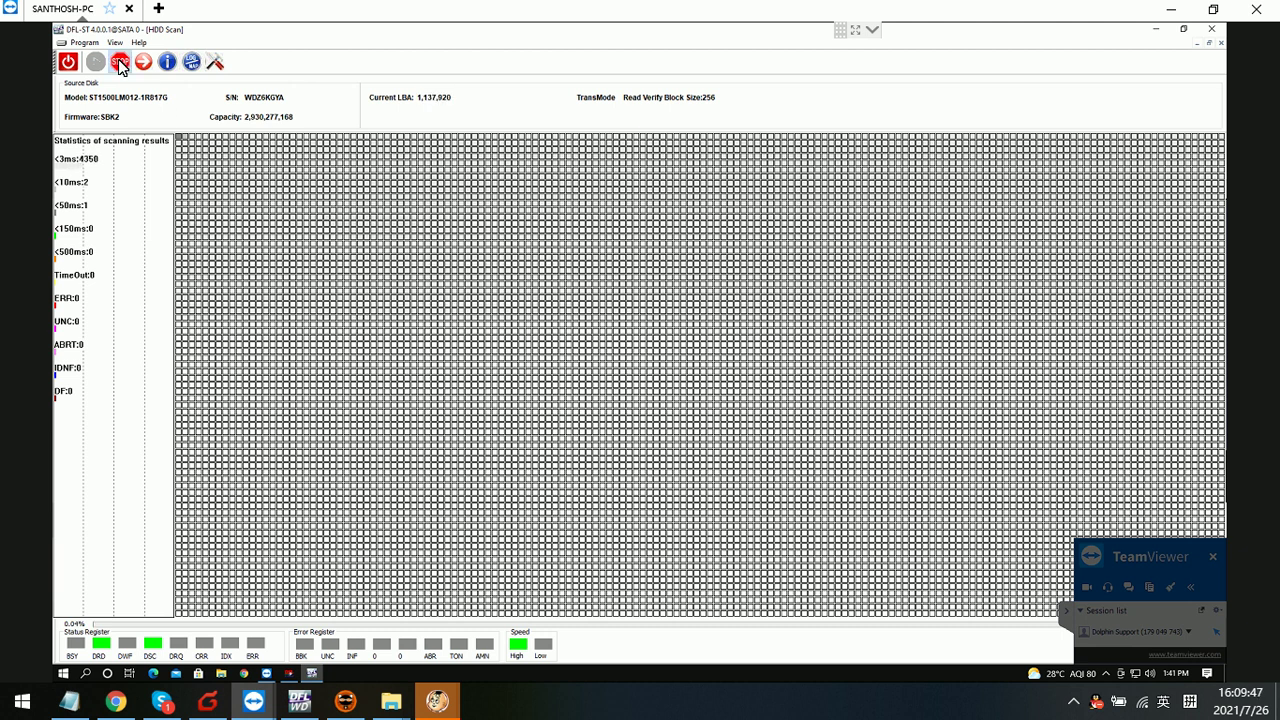
pyautogui.click(215, 64)
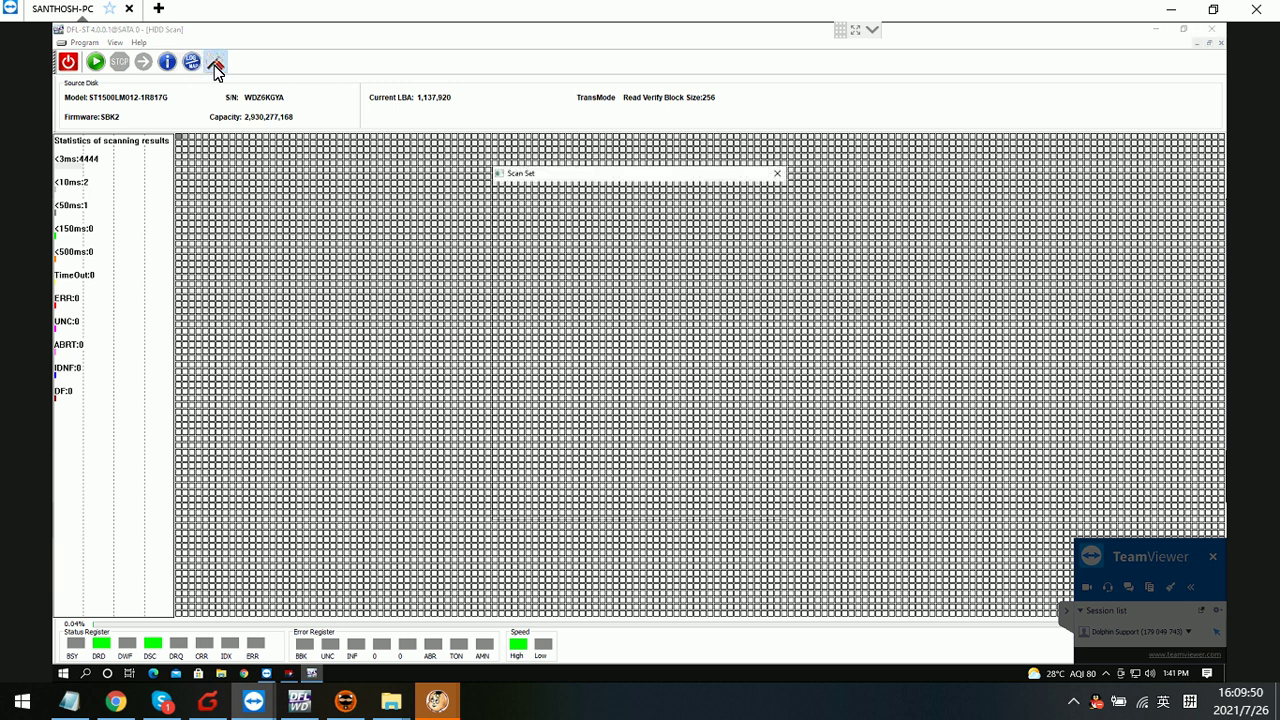
# - Set the scan's starting LBA to 2,800,000,000, clear the previous record, and confirm the range
pyautogui.click(653, 229)
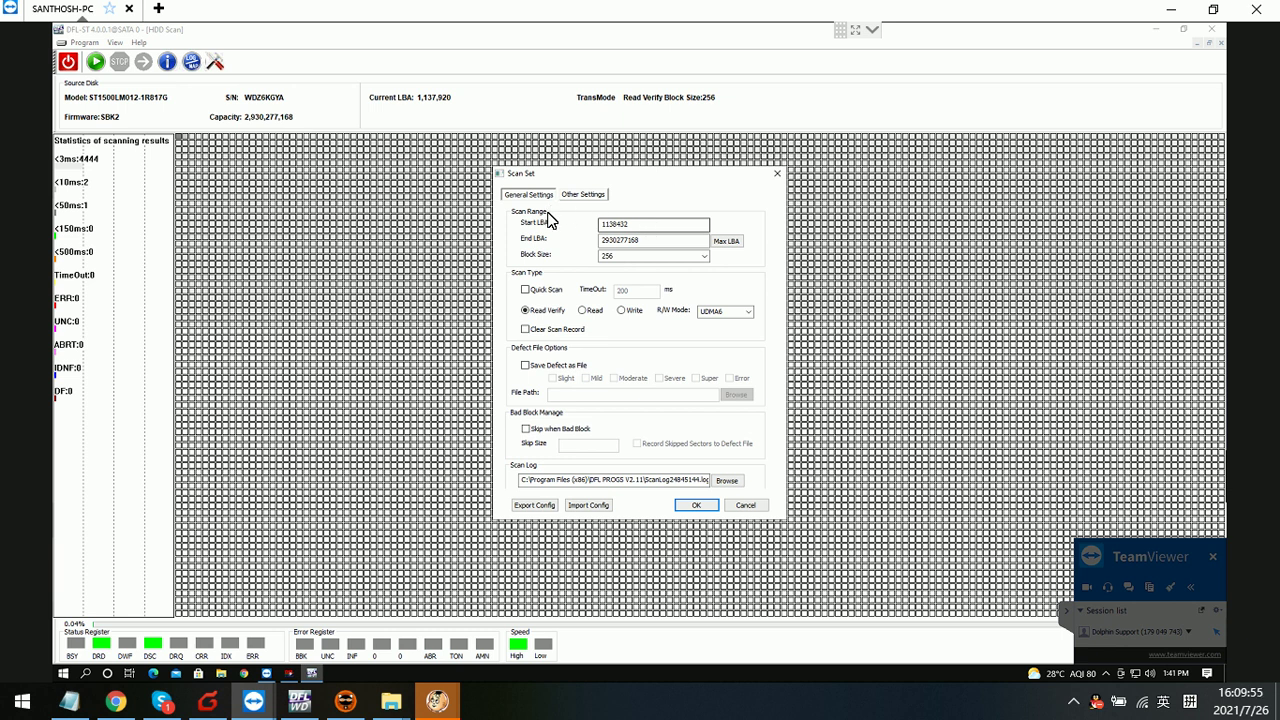
pyautogui.moveTo(616, 223); pyautogui.dragTo(642, 216)
pyautogui.write('800000000')
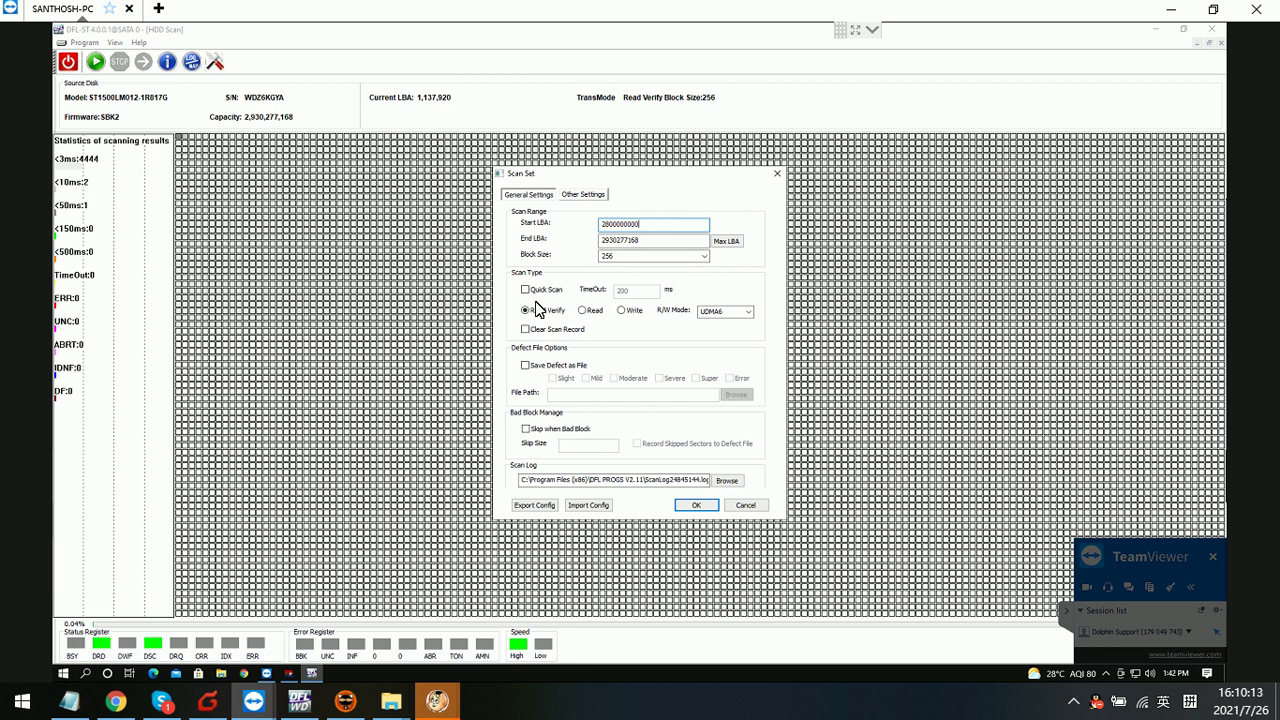
pyautogui.click(525, 331)
pyautogui.click(696, 506)
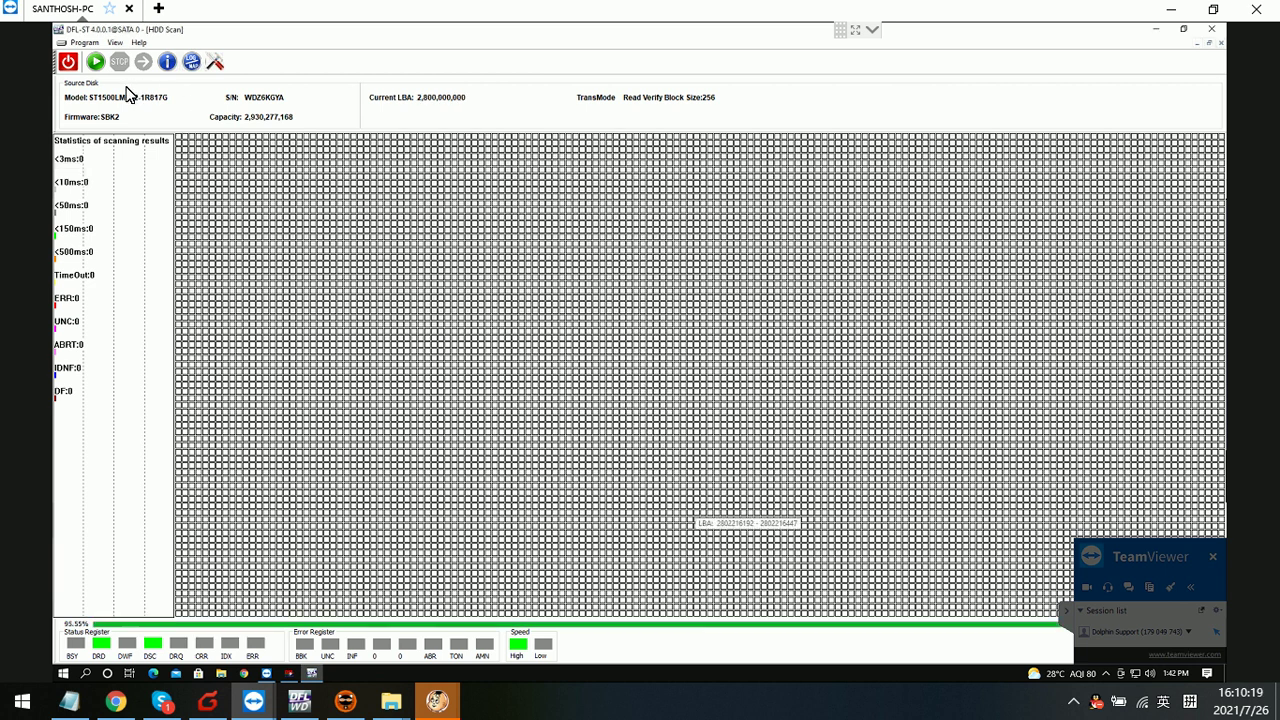
# - Scan from LBA 2,800,000,000, logging 7 UNC errors, then stop and close the scan window
pyautogui.click(96, 63)
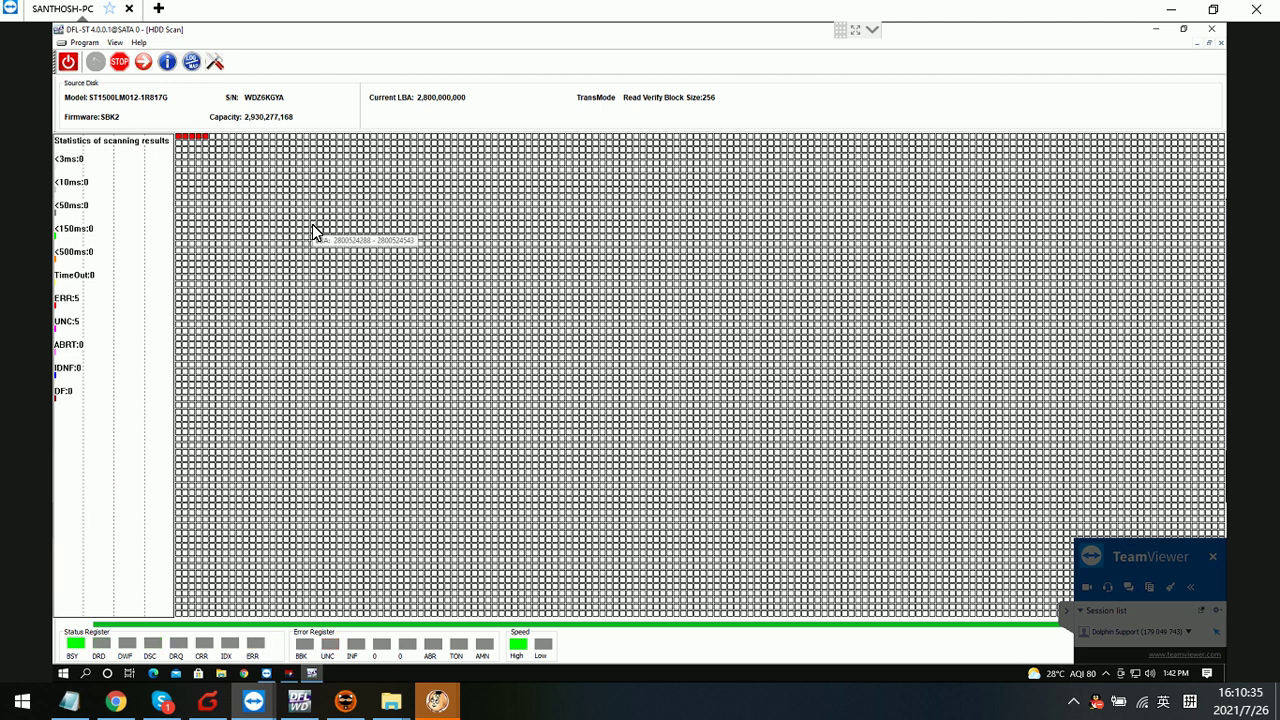
pyautogui.click(119, 63)
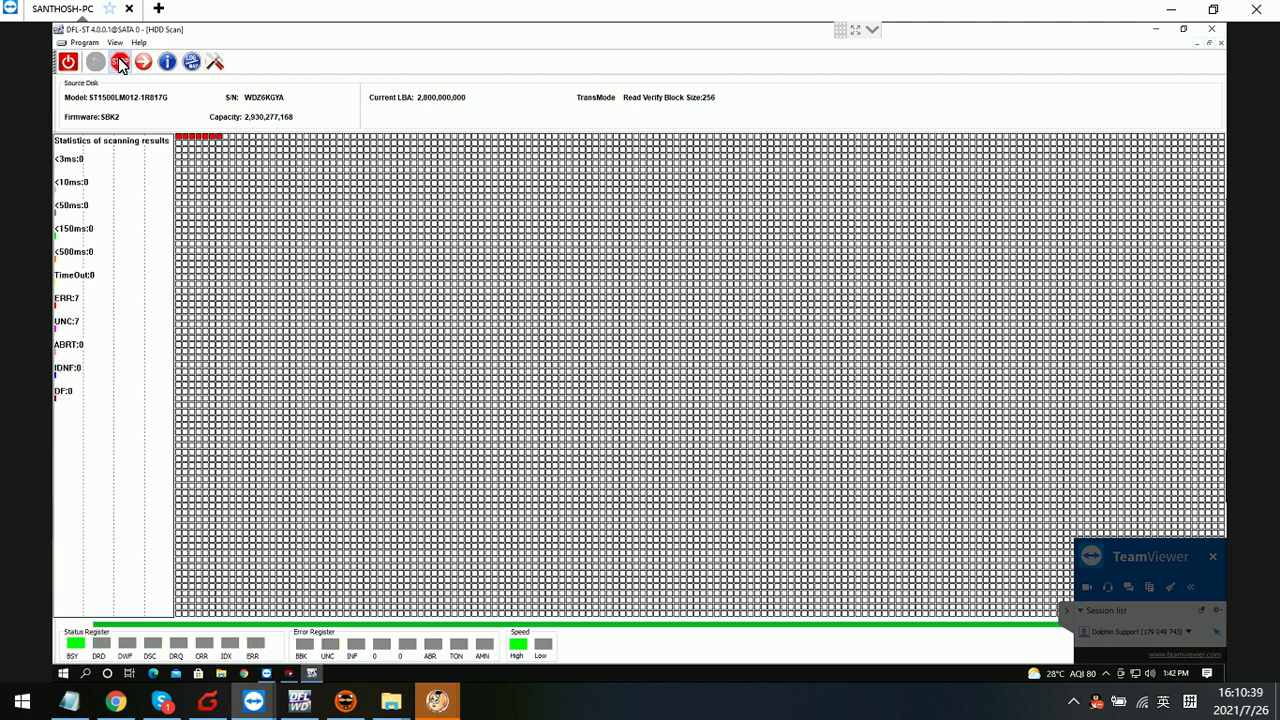
pyautogui.click(1219, 43)
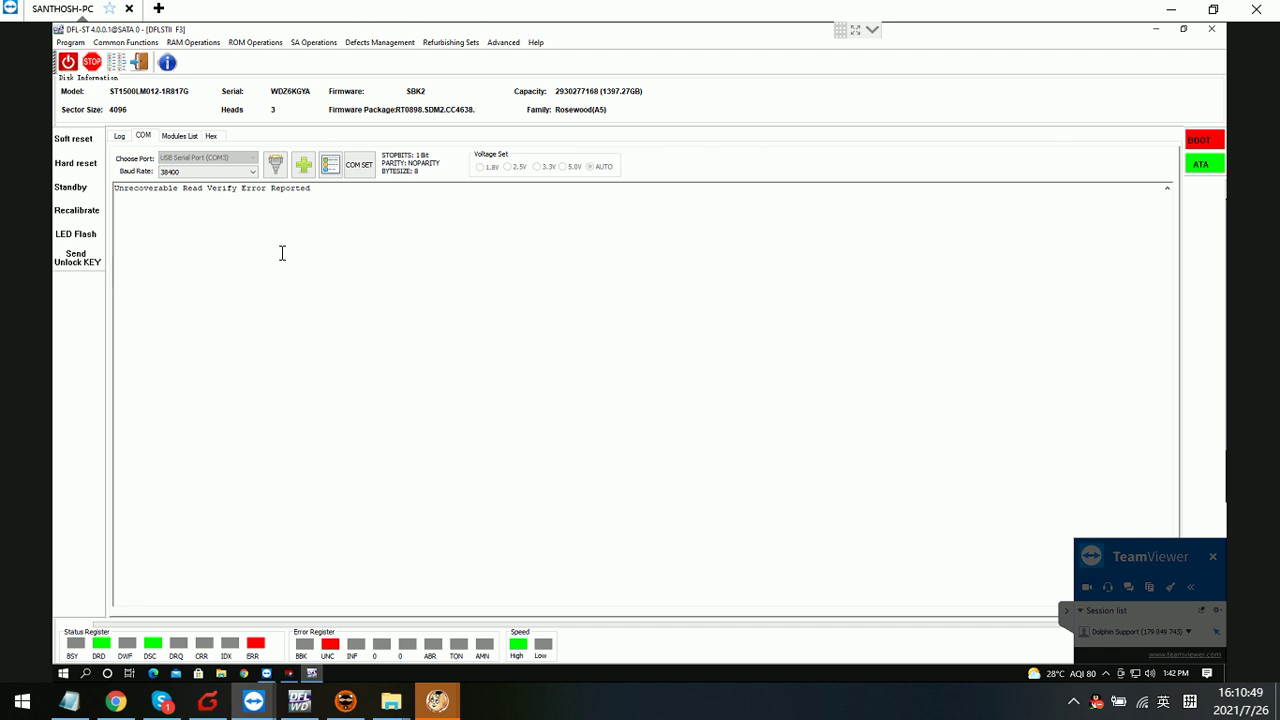
# - Write system file 035 (FC360035) back to the drive from SA Operations > Write SYS Files
pyautogui.click(327, 42)
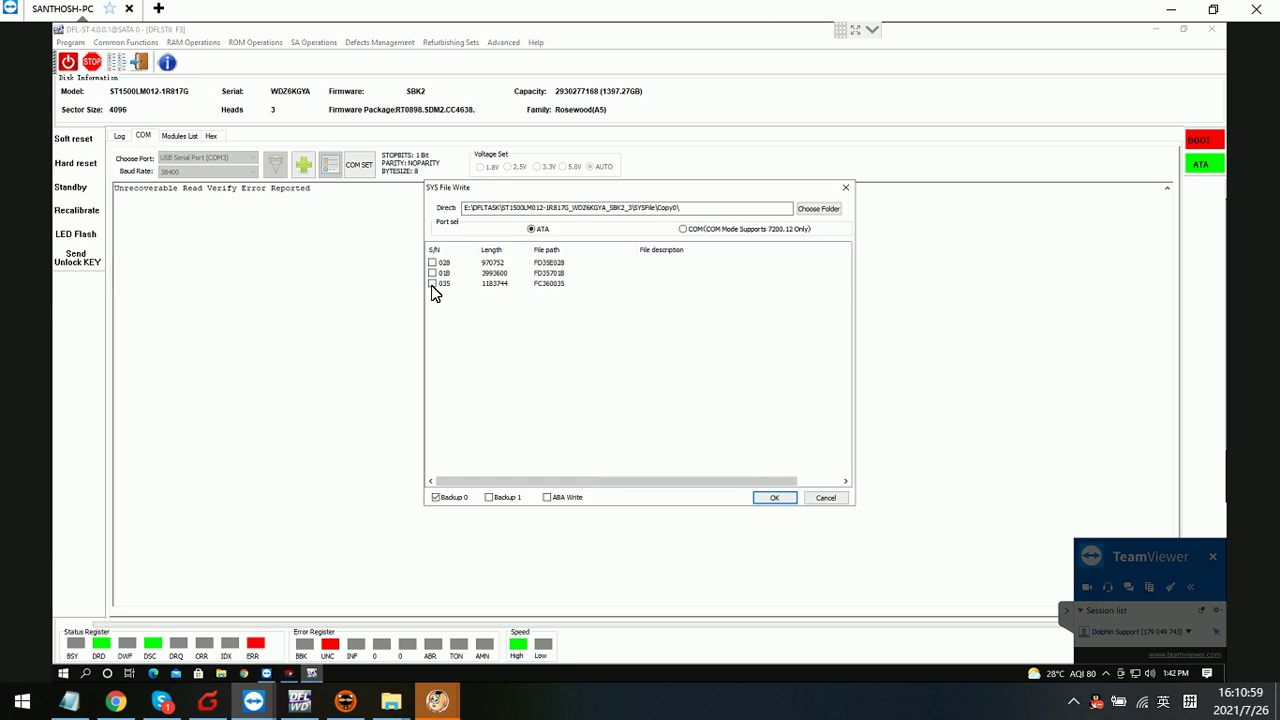
pyautogui.click(432, 284)
pyautogui.click(776, 498)
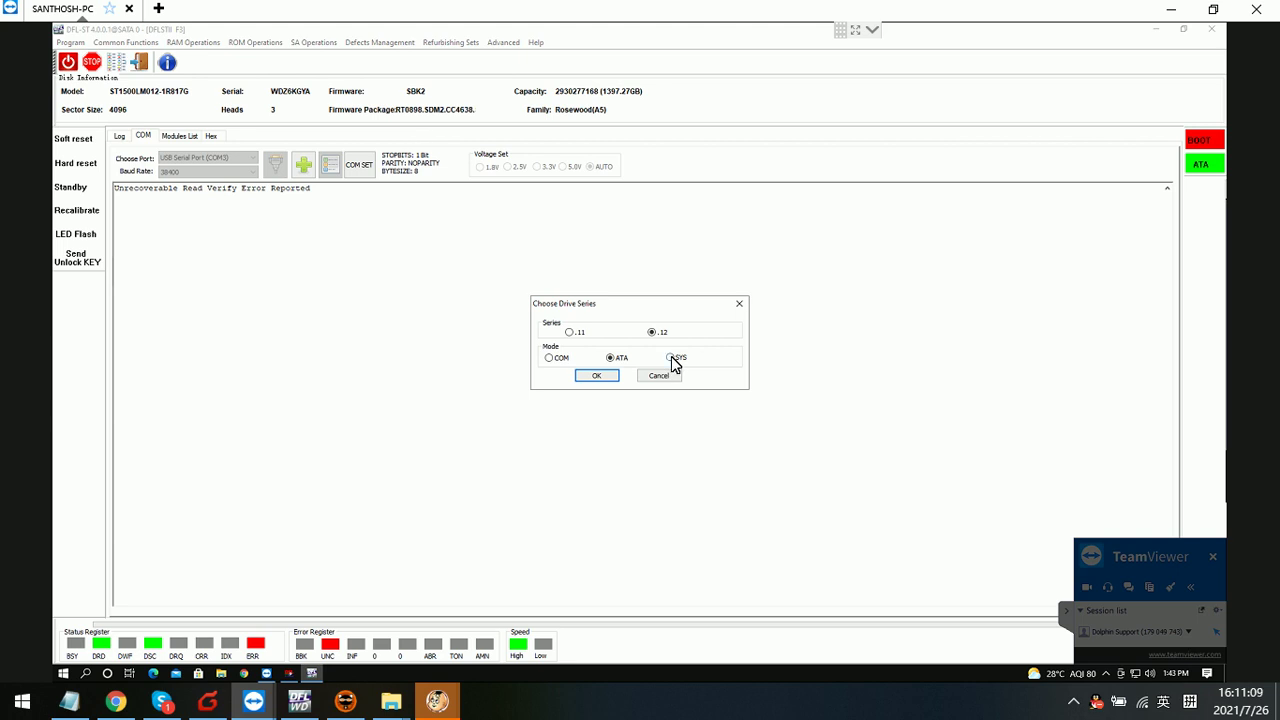
pyautogui.click(596, 375)
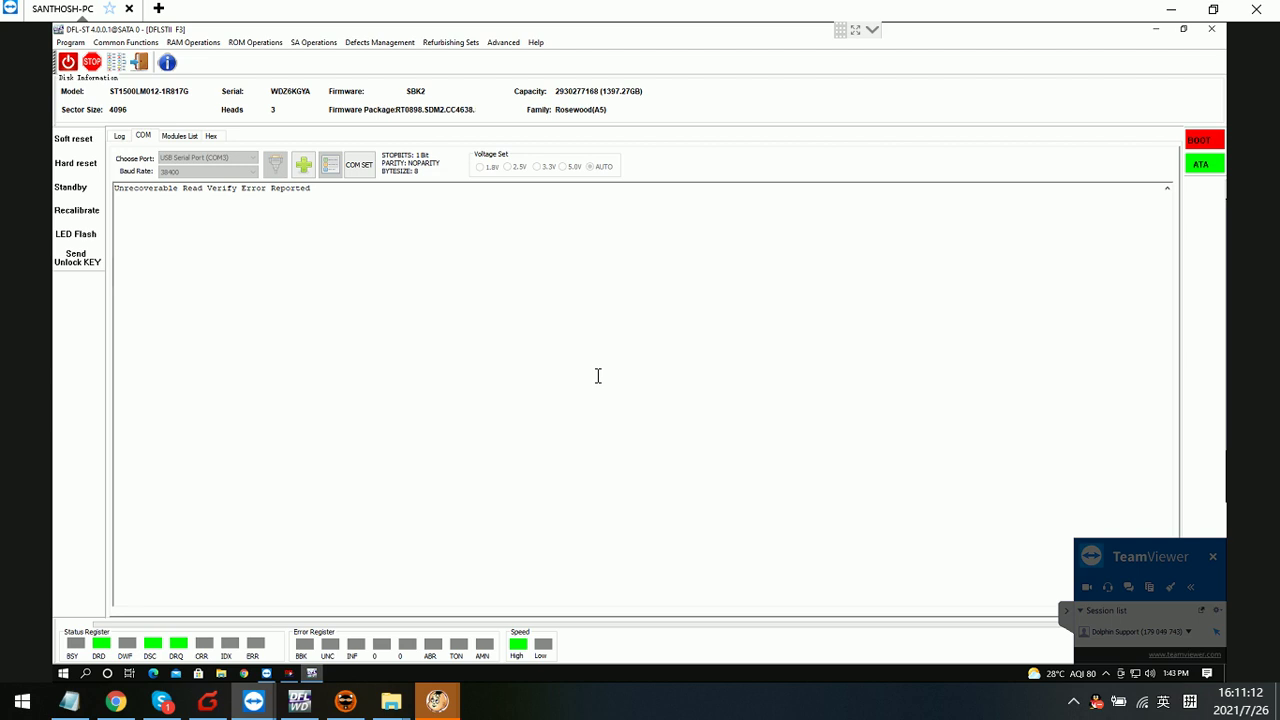
# - Check the log reports the write OP completed, then return to the COM terminal
pyautogui.click(119, 137)
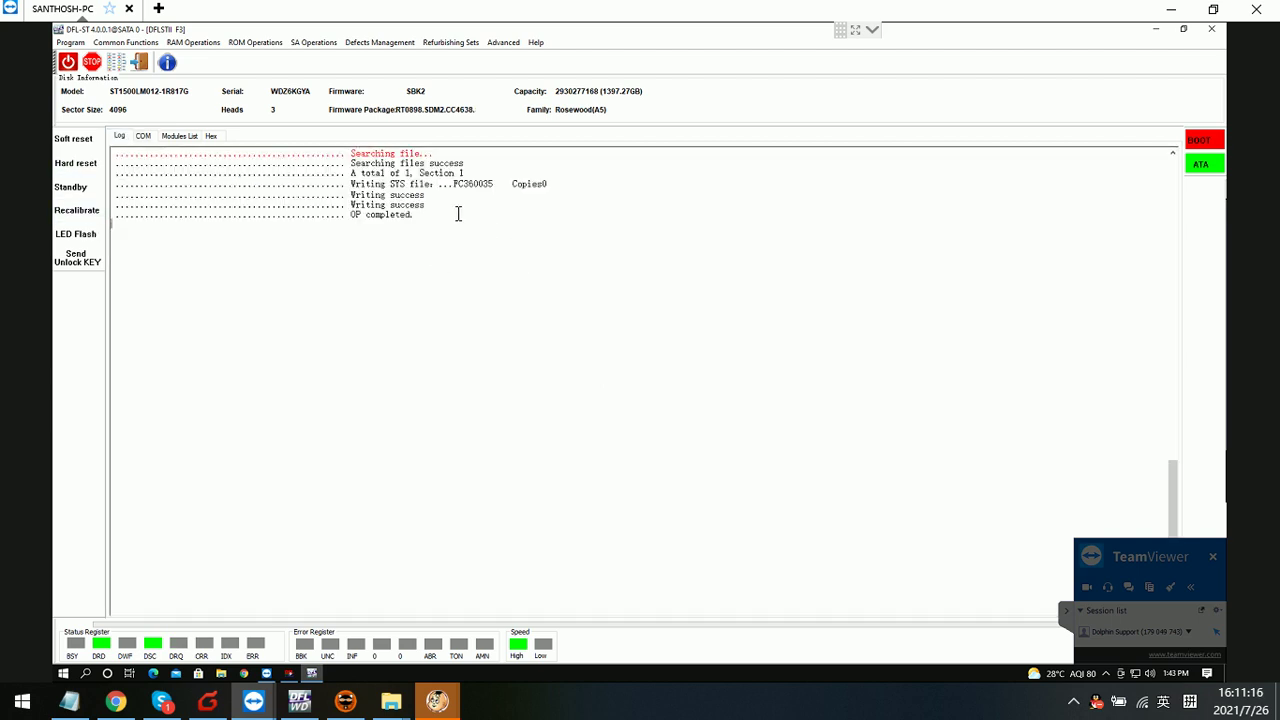
pyautogui.moveTo(314, 186); pyautogui.dragTo(340, 185)
pyautogui.click(143, 136)
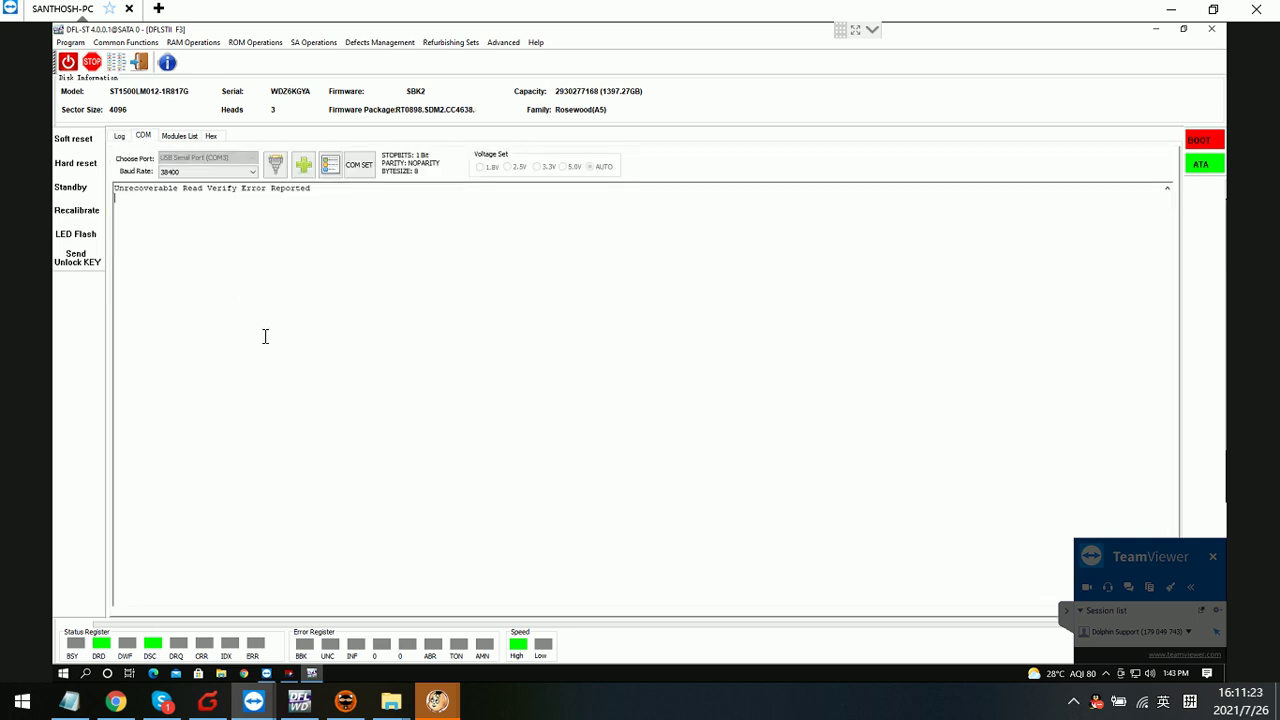
# - In diagnostic mode, list the nonresident GList with V40 showing F entries, then switch back to ESLIP
pyautogui.hotkey('ctrl', 'z')
pyautogui.write('V40')
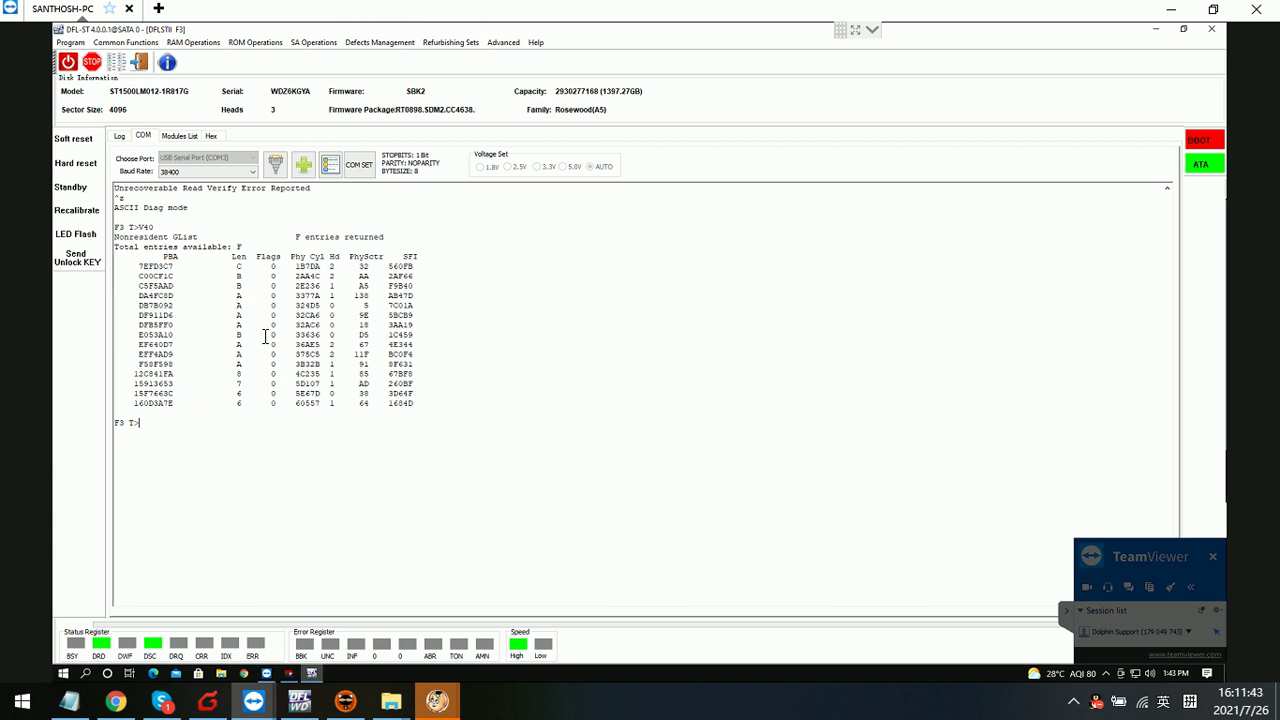
pyautogui.hotkey('ctrl', 't')
# - Rewrite system file 035 to the drive in SYS mode and check the log for the result
pyautogui.click(311, 45)
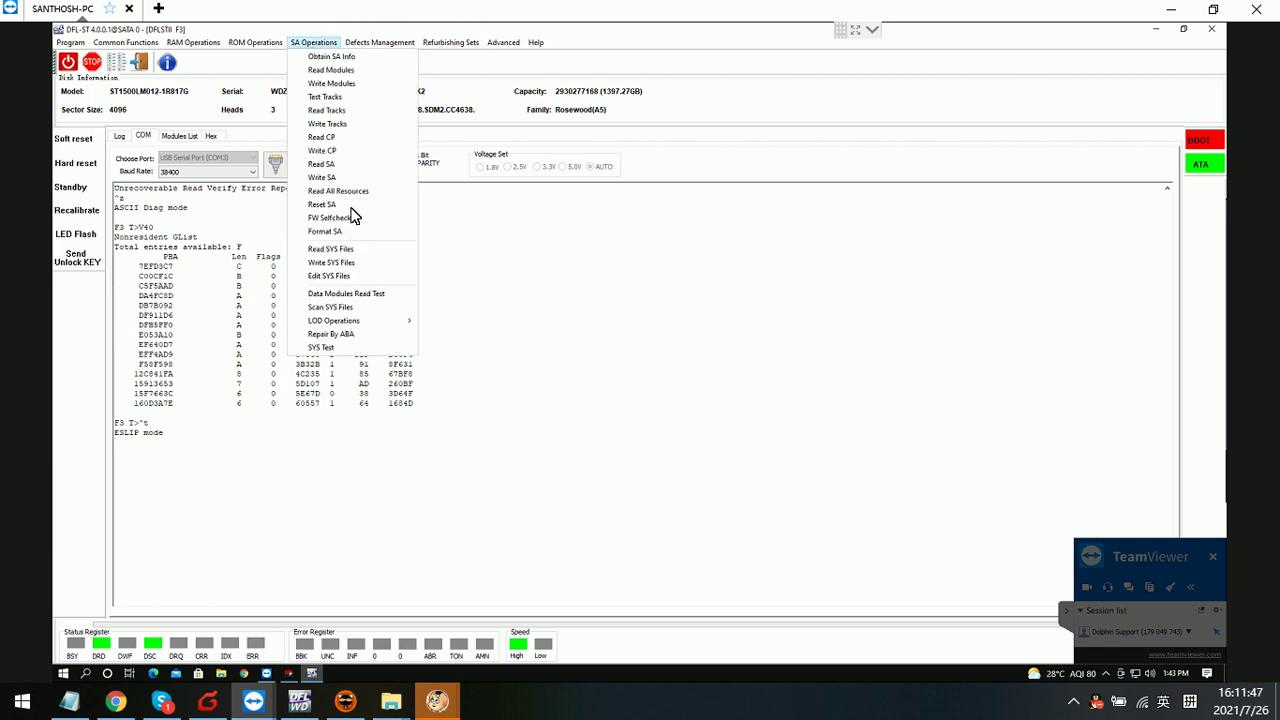
pyautogui.click(340, 264)
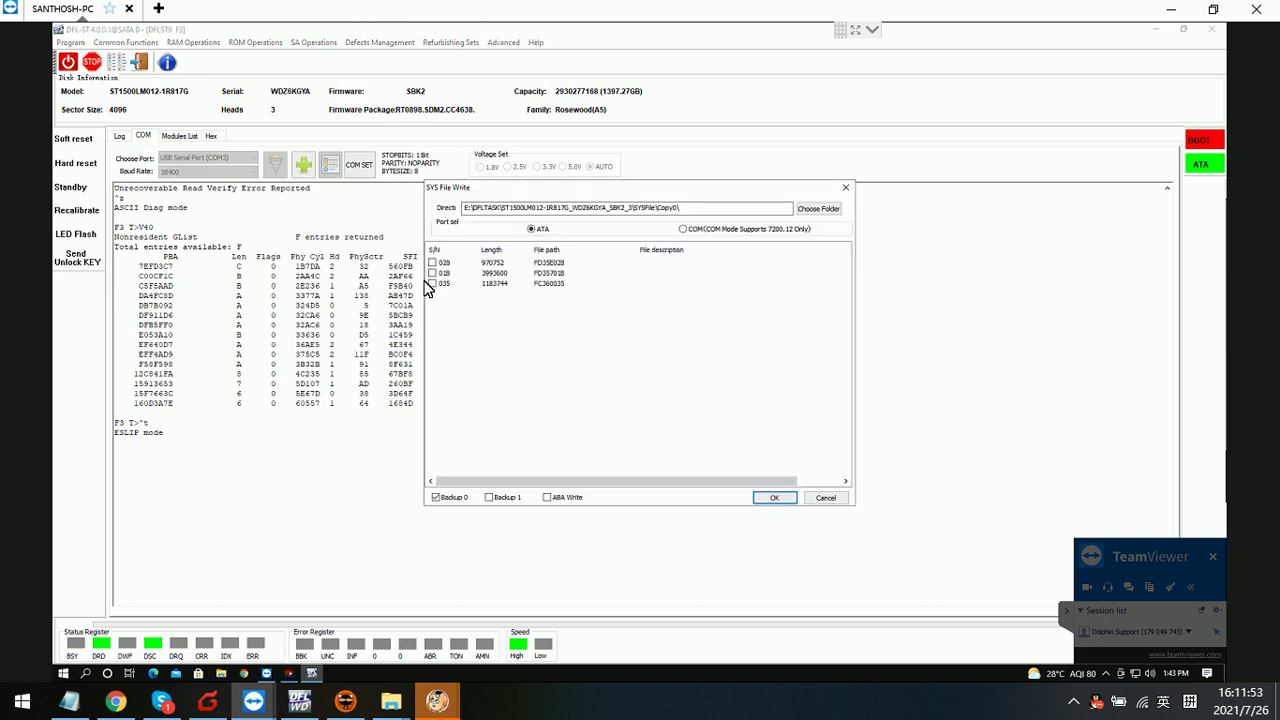
pyautogui.click(432, 284)
pyautogui.click(776, 498)
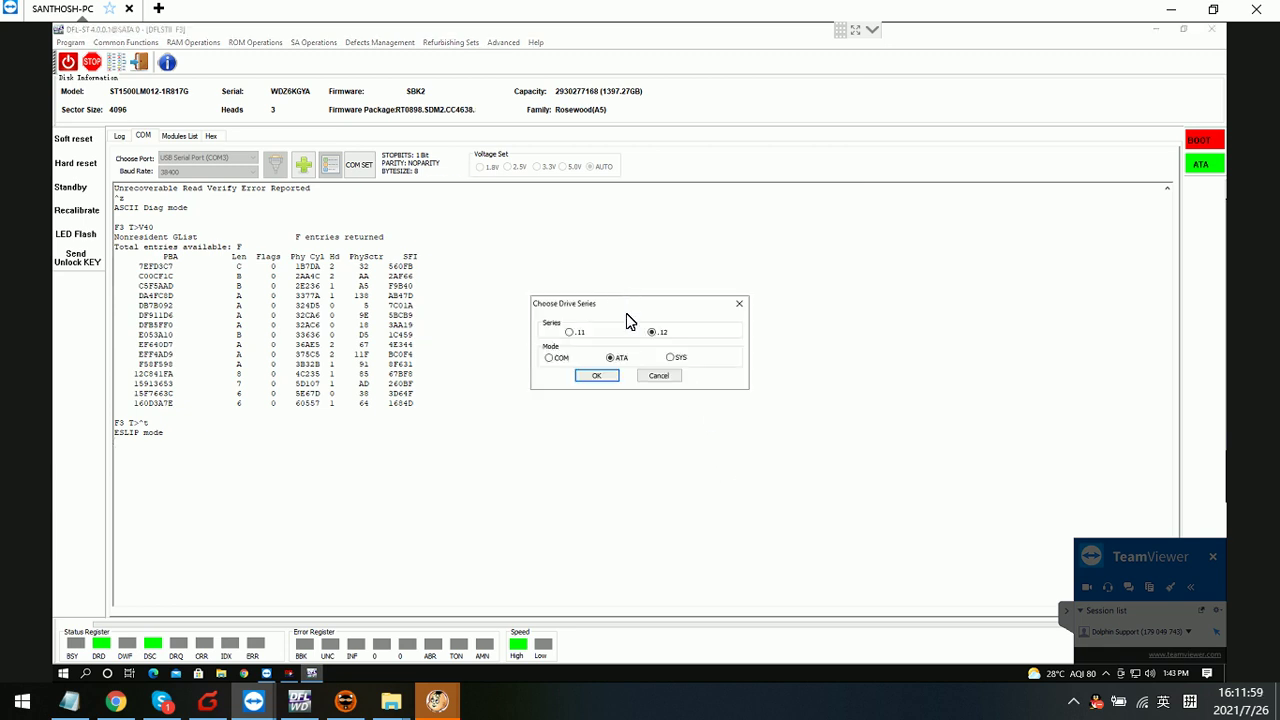
pyautogui.click(670, 357)
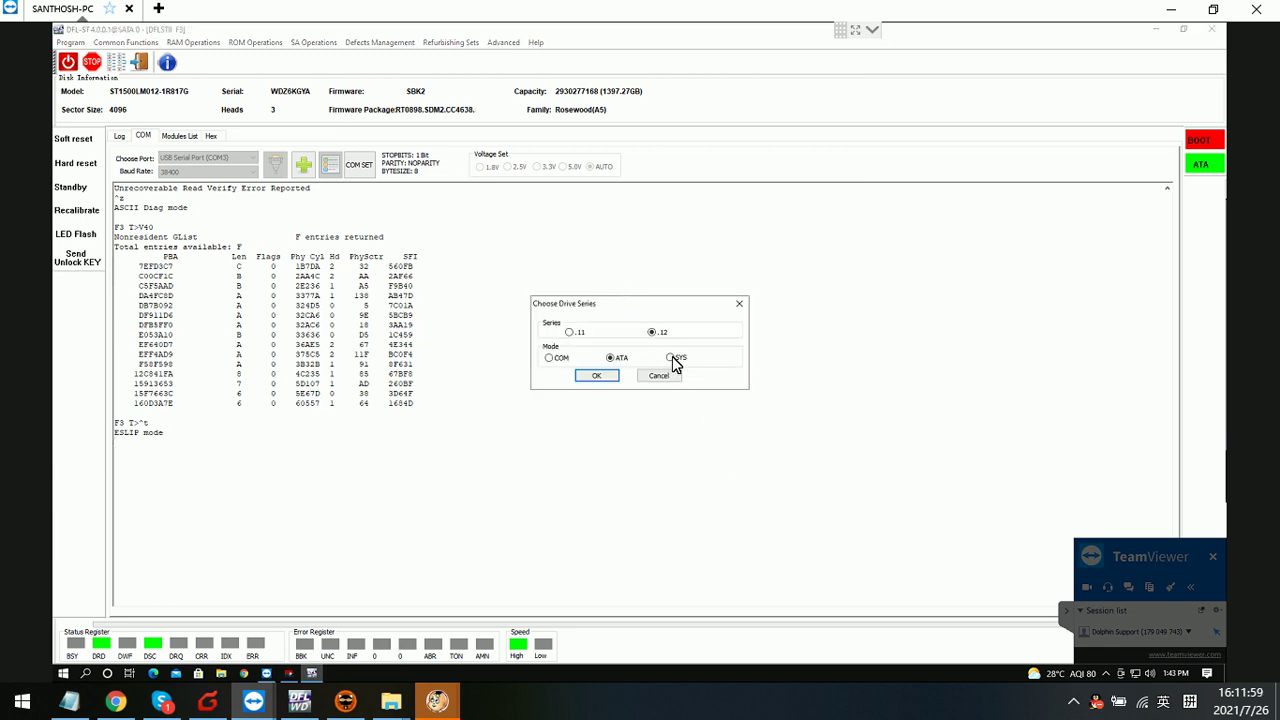
pyautogui.click(595, 377)
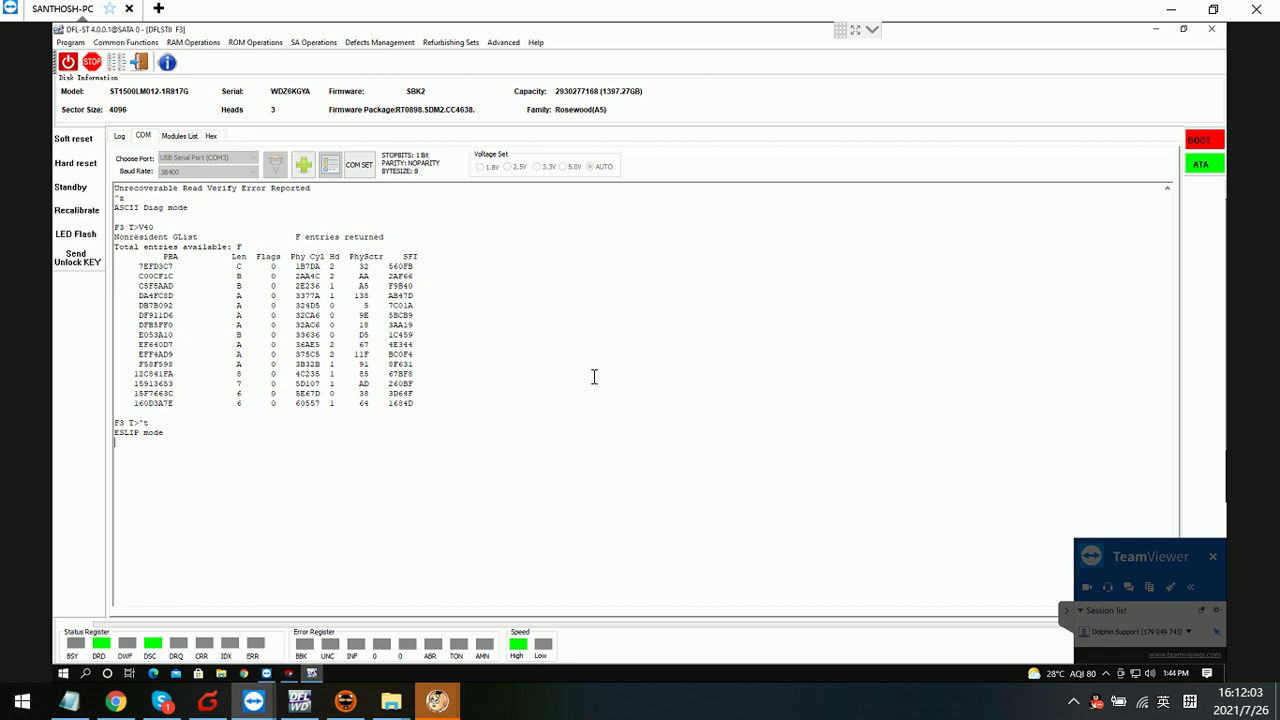
pyautogui.click(120, 137)
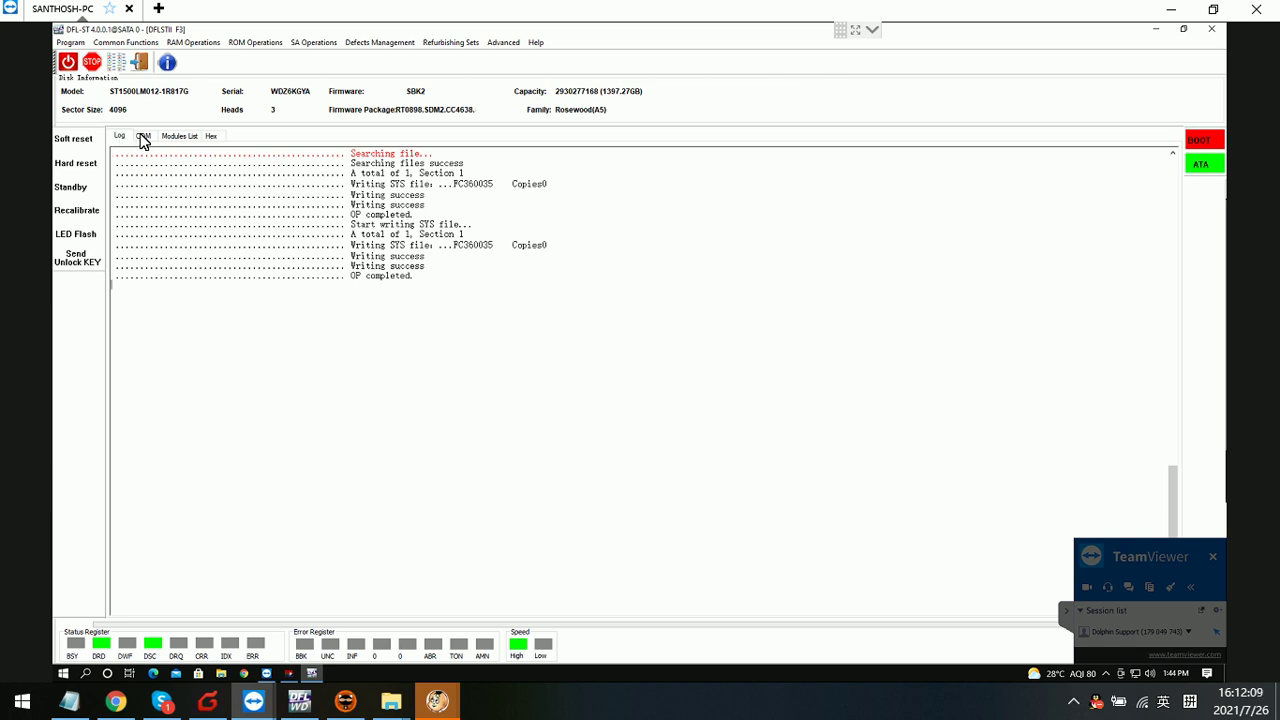
# - List the G-list with V40 in diagnostic mode, then return the drive to ESLIP mode
pyautogui.click(143, 137)
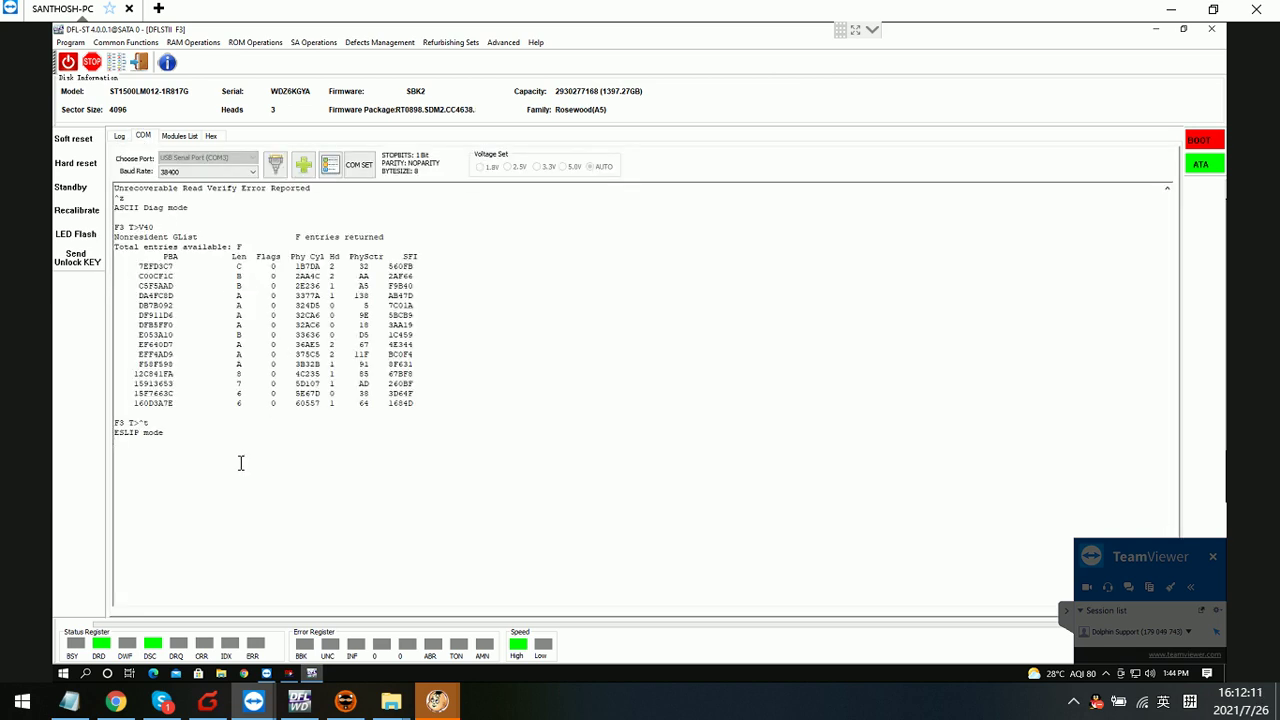
pyautogui.hotkey('ctrl', 'z')
pyautogui.write('V40')
pyautogui.press('Return')
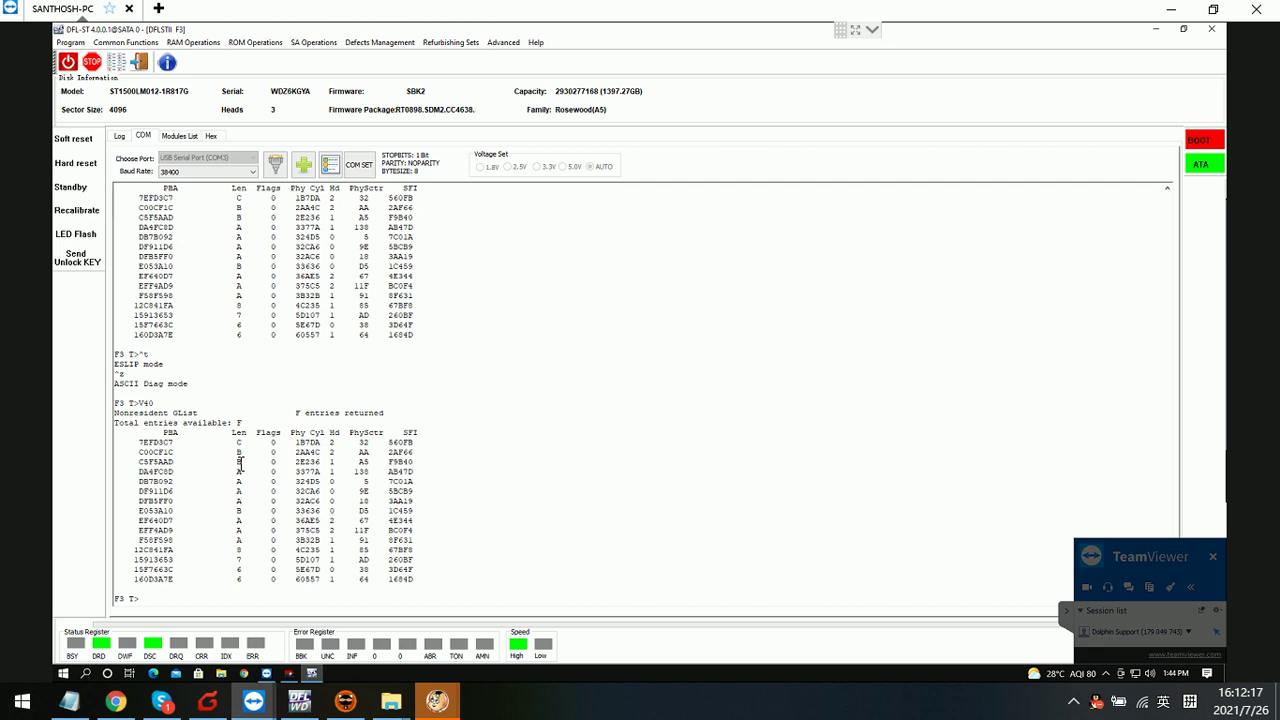
pyautogui.hotkey('ctrl', 't')
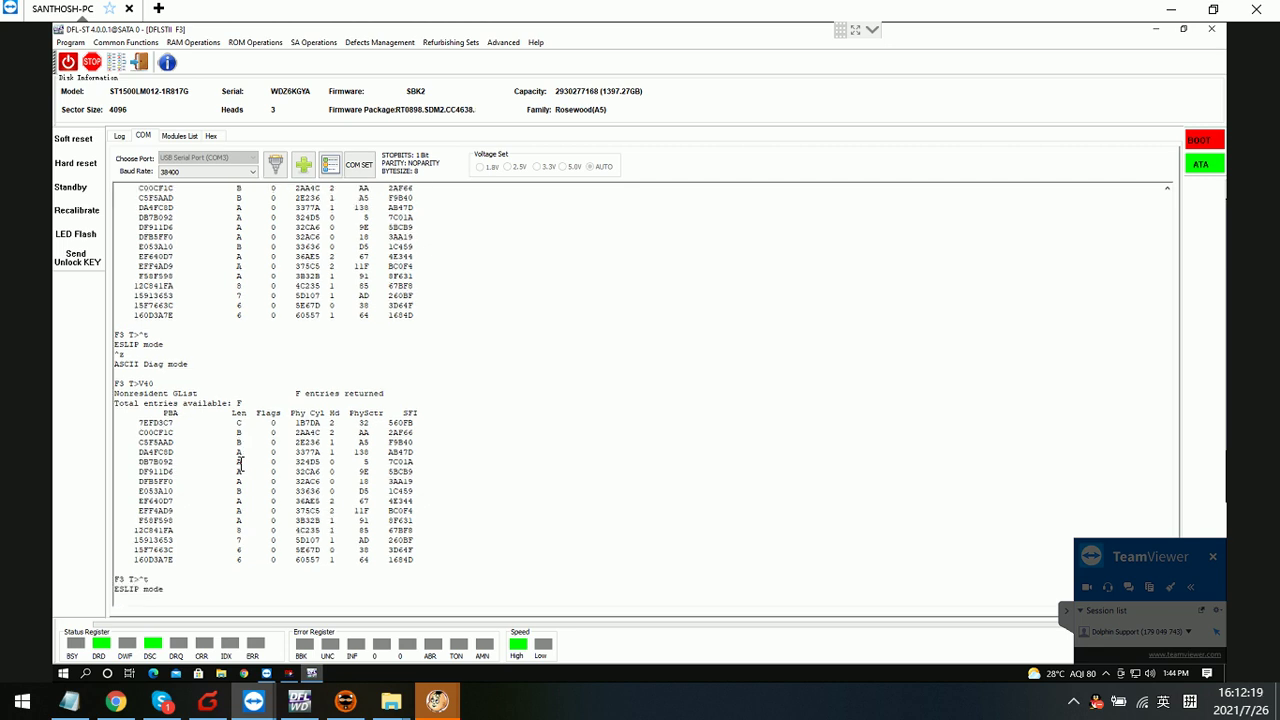
# - In the SYS file editor, set SYS mode with File ID 35 and Volume 3
pyautogui.click(316, 43)
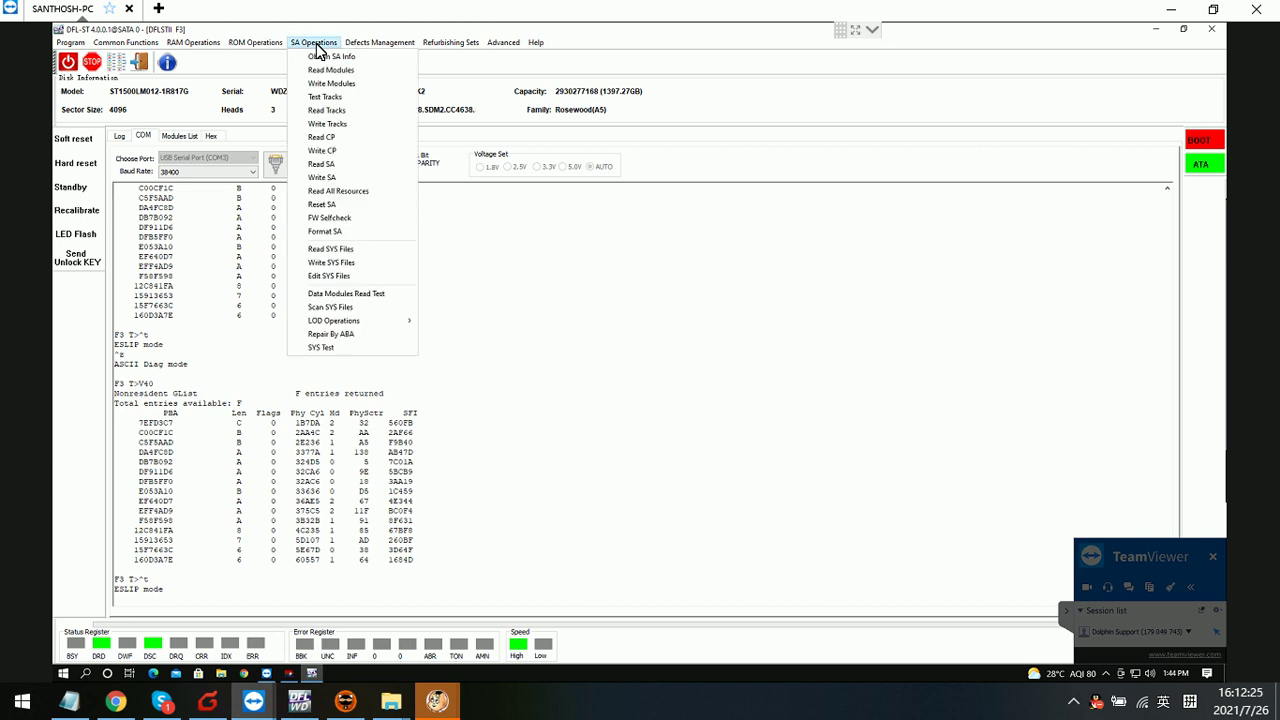
pyautogui.click(337, 284)
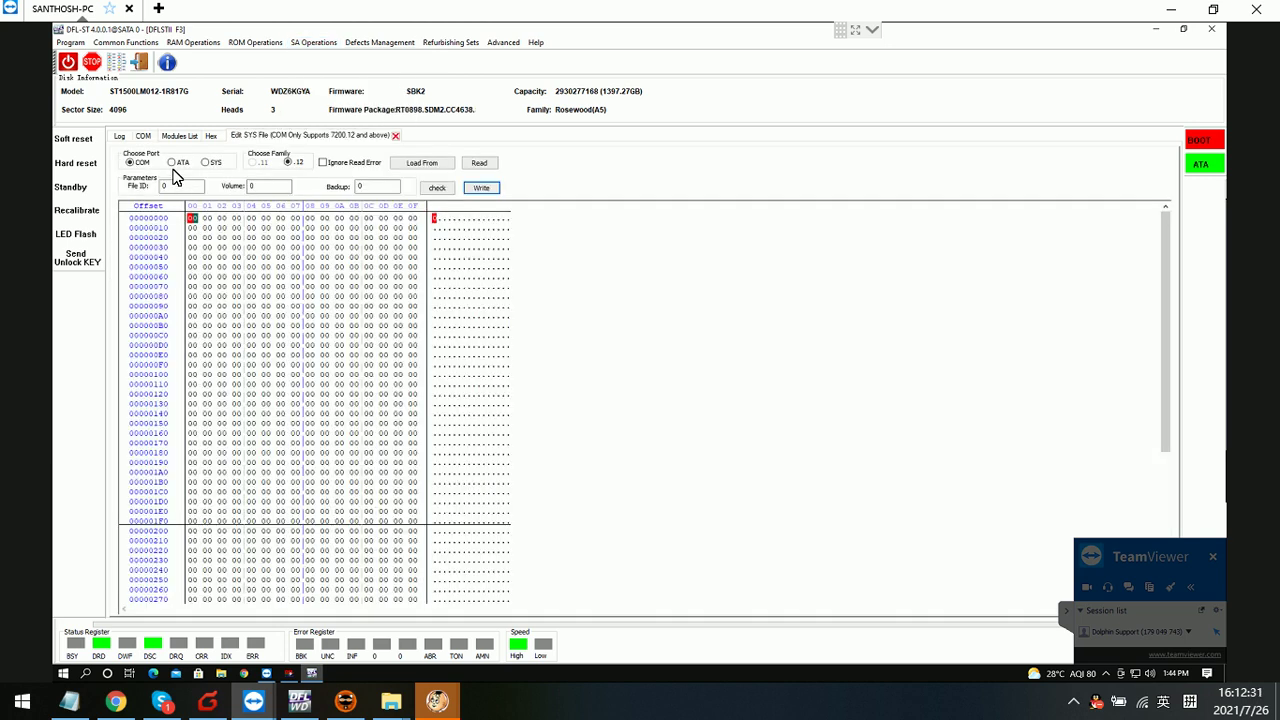
pyautogui.click(205, 163)
pyautogui.click(174, 188)
pyautogui.moveTo(160, 186); pyautogui.dragTo(203, 194)
pyautogui.write('35')
pyautogui.click(263, 190)
pyautogui.doubleClick(273, 191)
pyautogui.write('3')
# - Load FC360035.rpm from SYSFile\Copy0 and write it to the drive without checking
pyautogui.click(428, 166)
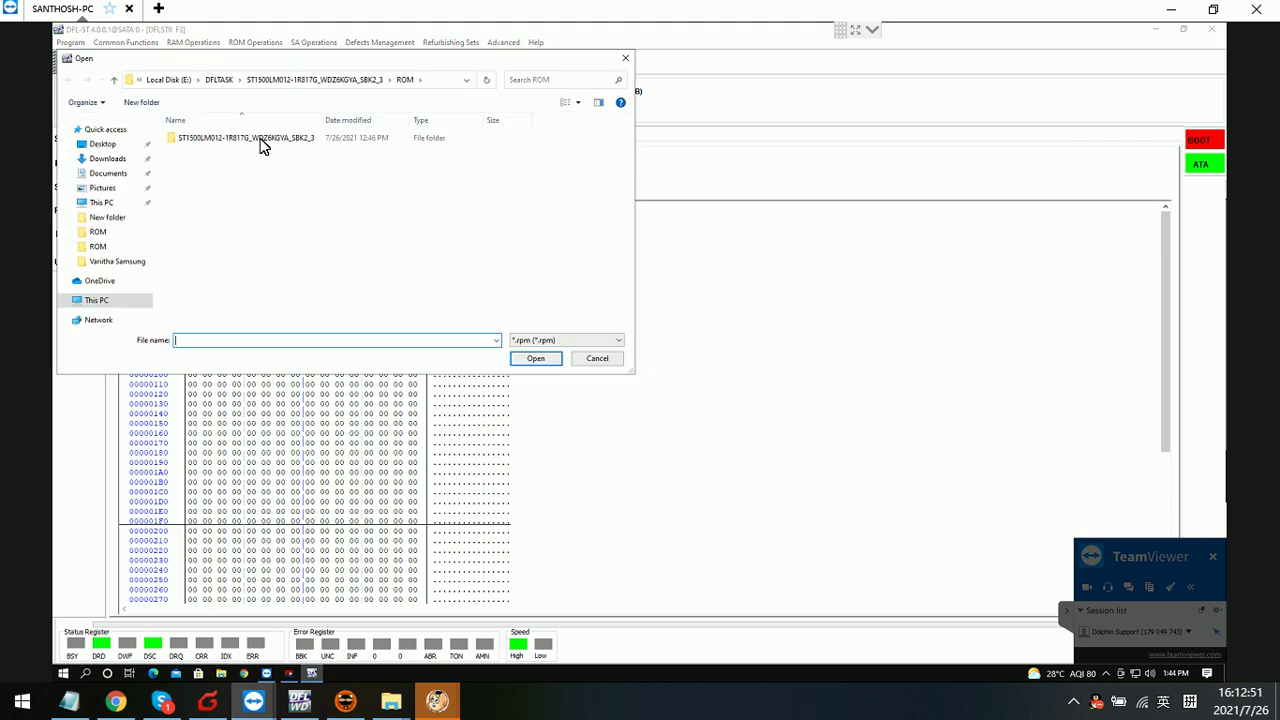
pyautogui.doubleClick(262, 145)
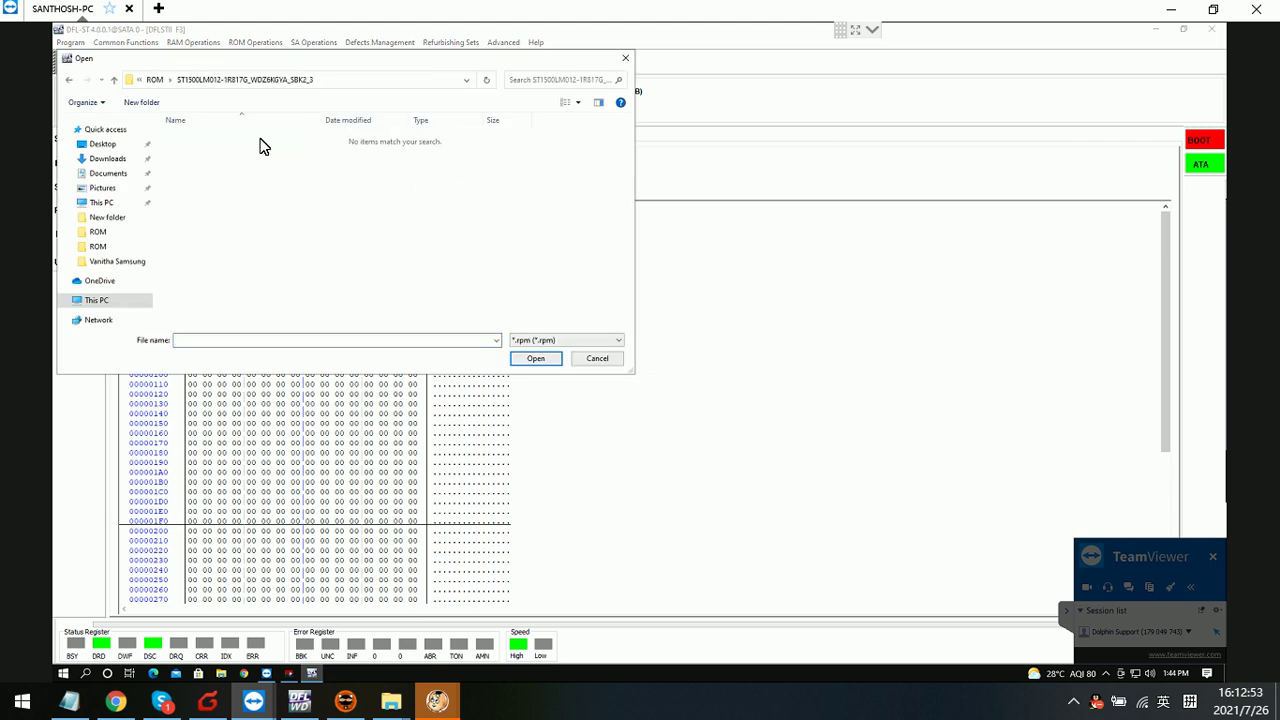
pyautogui.click(153, 79)
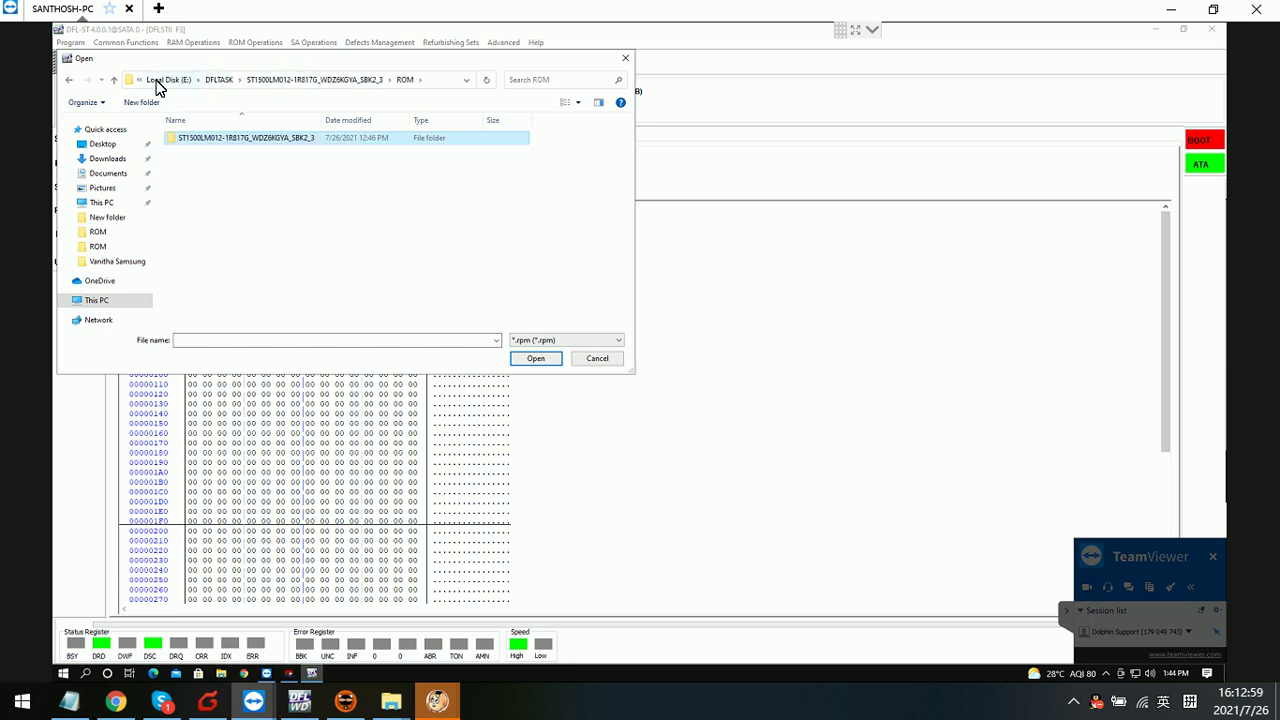
pyautogui.click(345, 84)
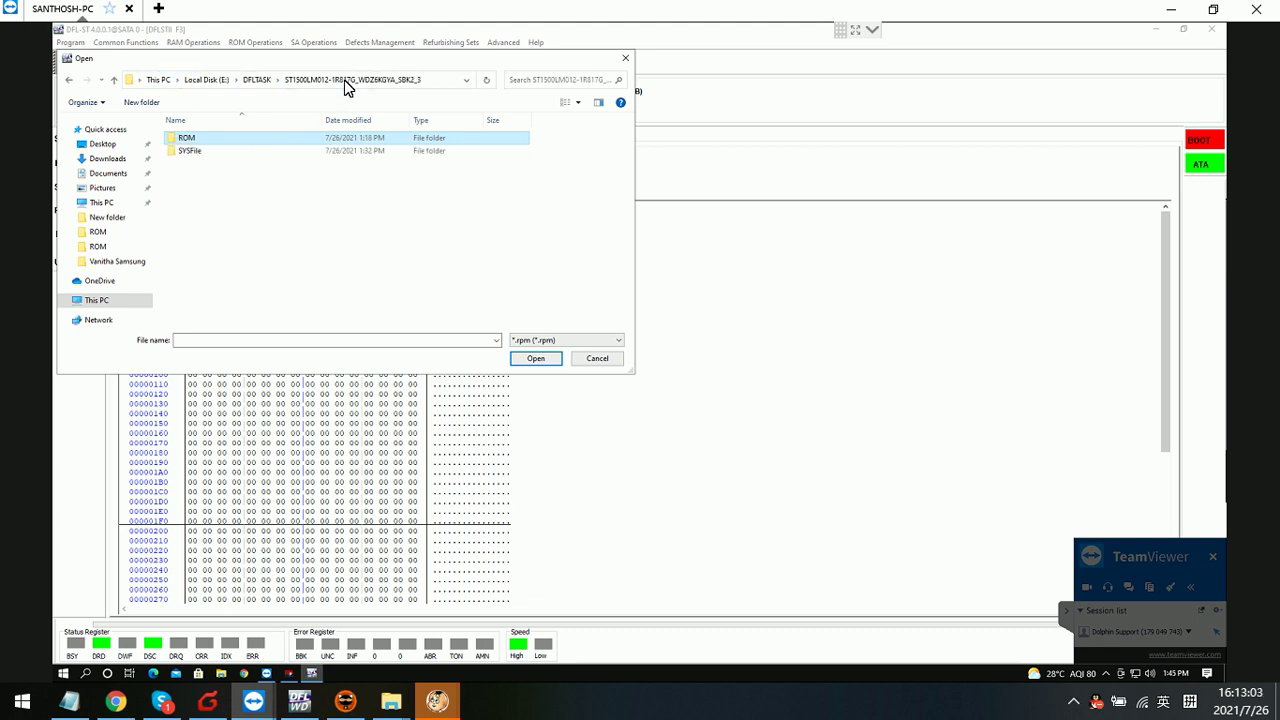
pyautogui.doubleClick(197, 151)
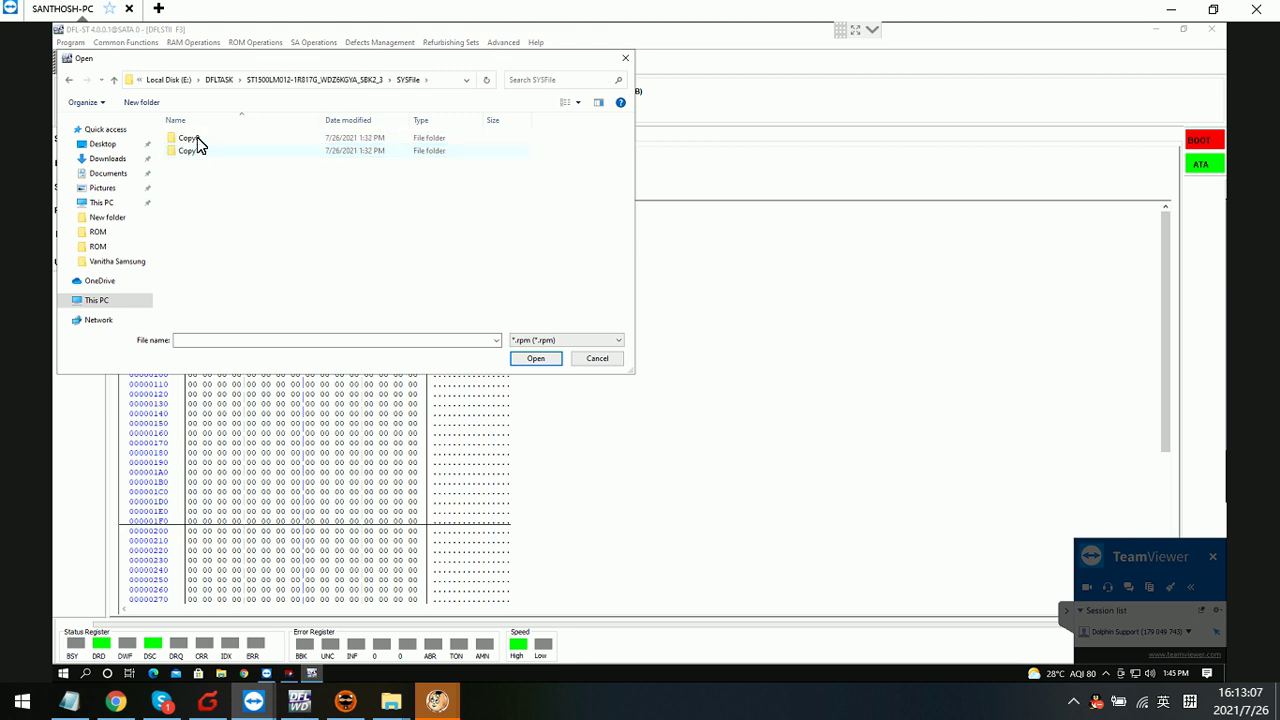
pyautogui.click(197, 137)
pyautogui.doubleClick(197, 137)
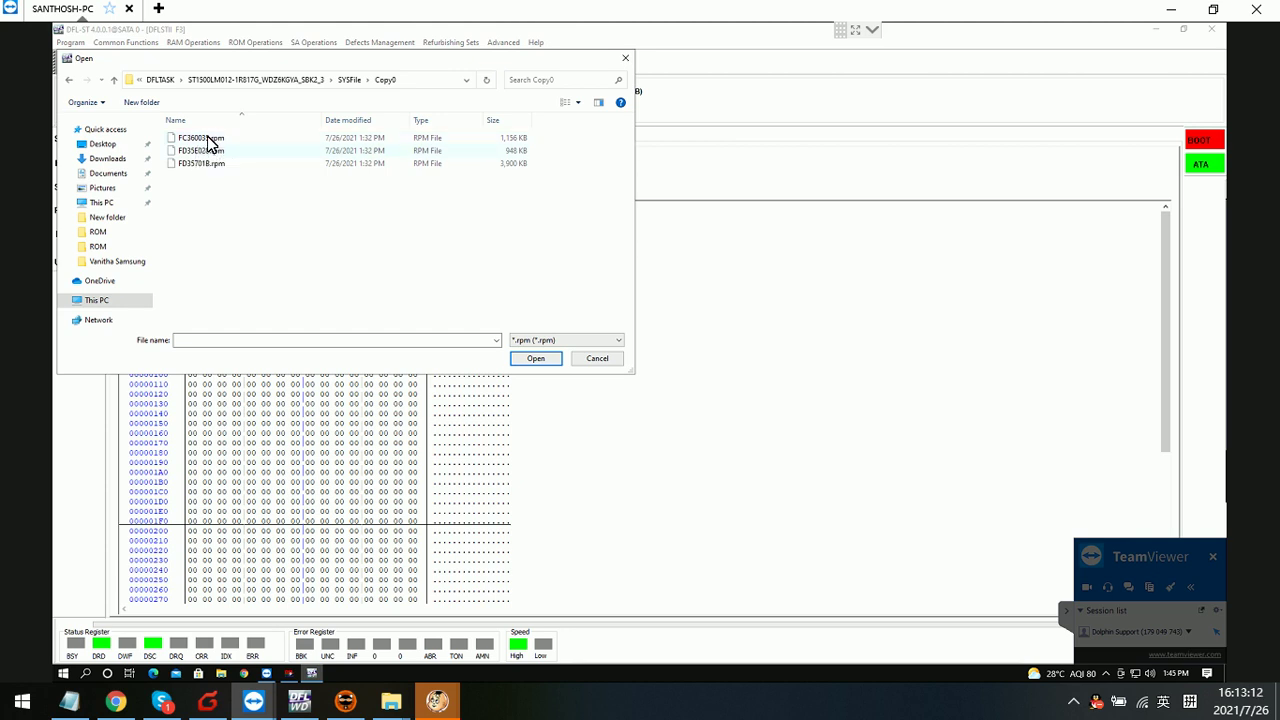
pyautogui.click(207, 137)
pyautogui.doubleClick(207, 140)
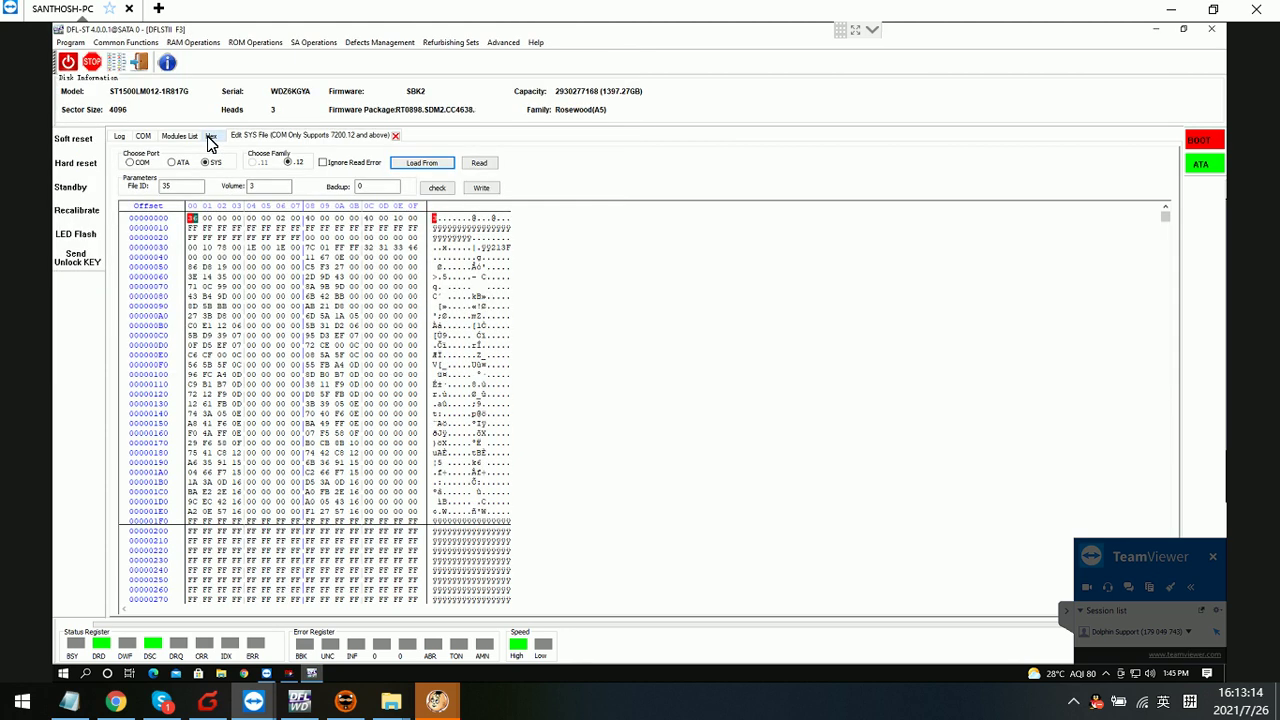
pyautogui.click(481, 190)
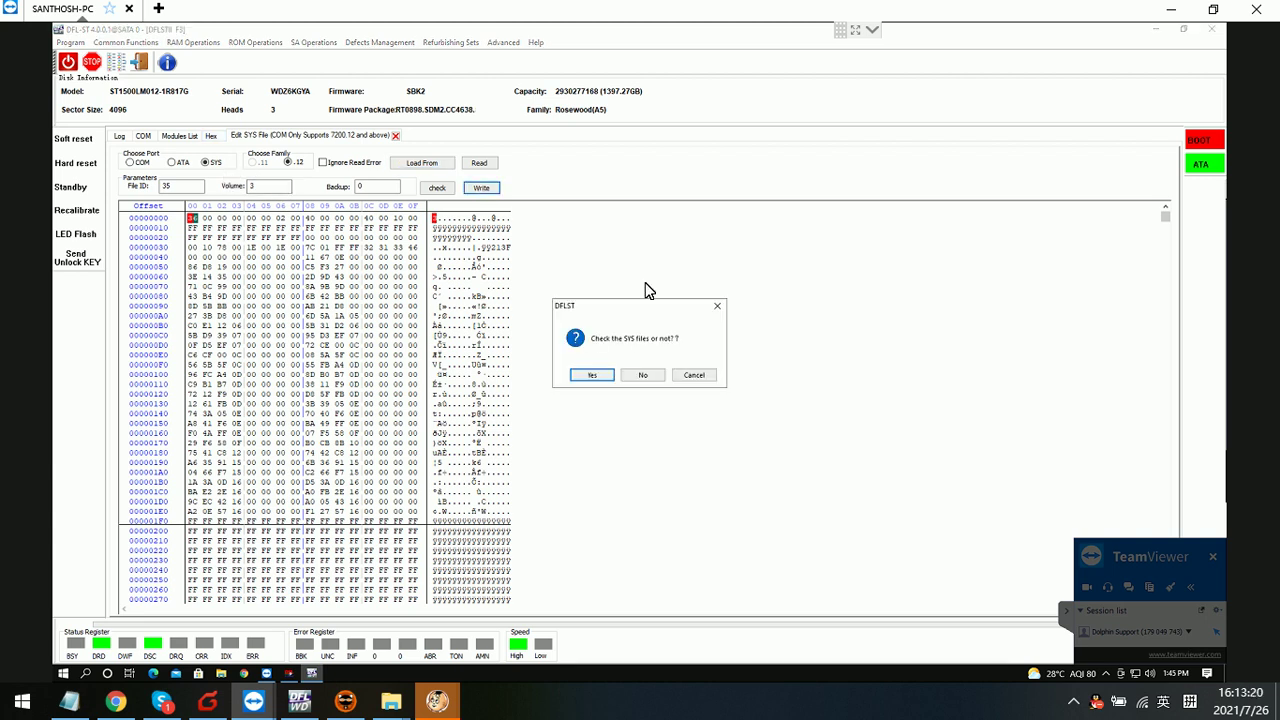
pyautogui.click(646, 377)
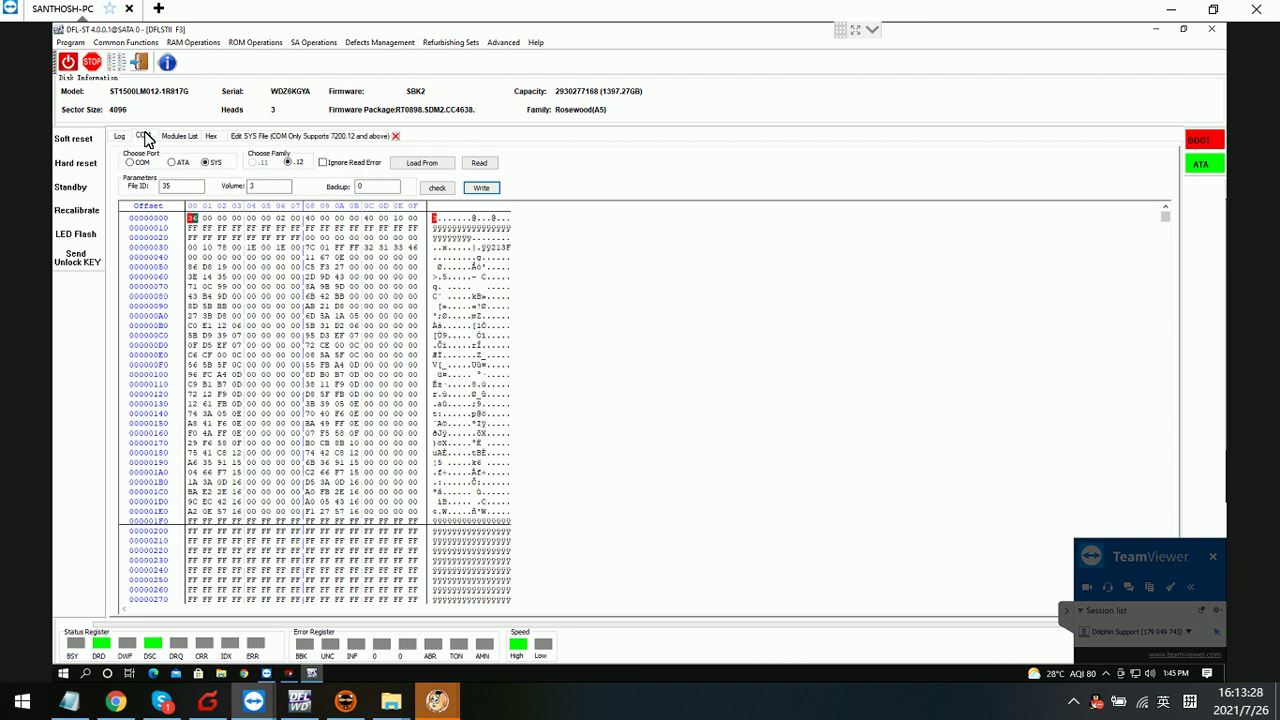
# - Run V40 to list the 12-entry G-list, then submit the 14,1,22 command
pyautogui.click(143, 136)
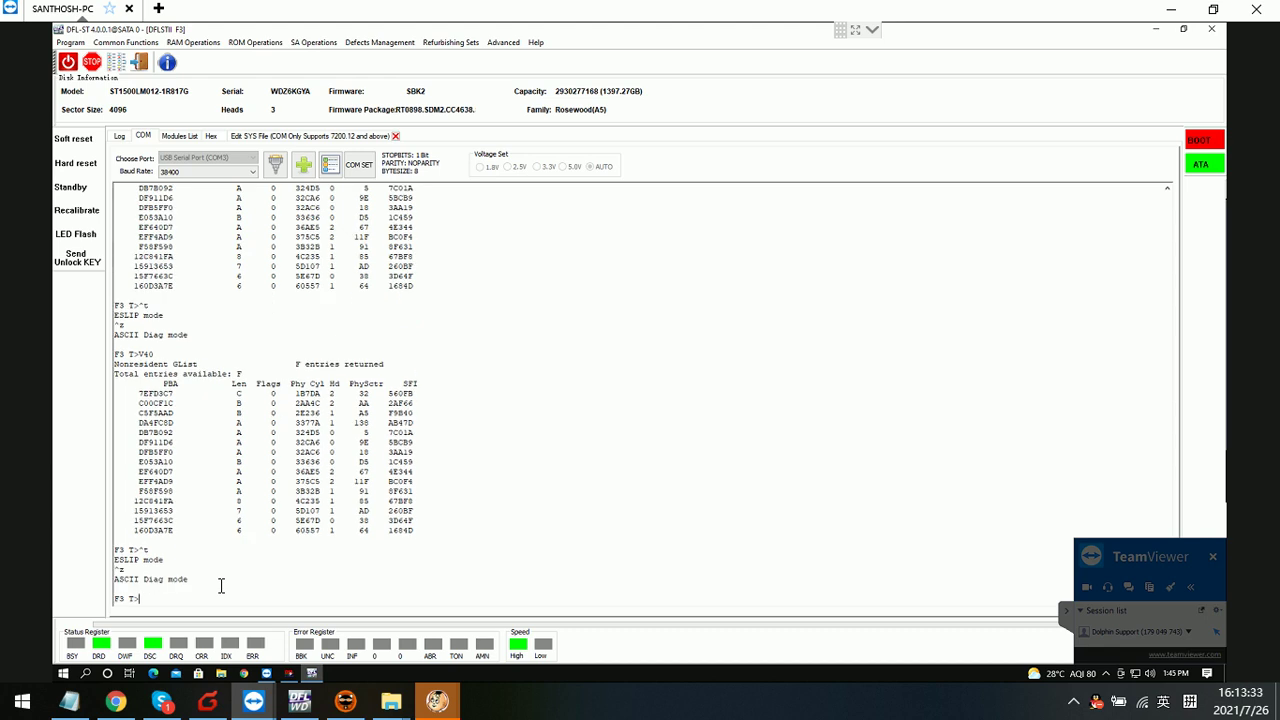
pyautogui.write('V40')
pyautogui.press('Return')
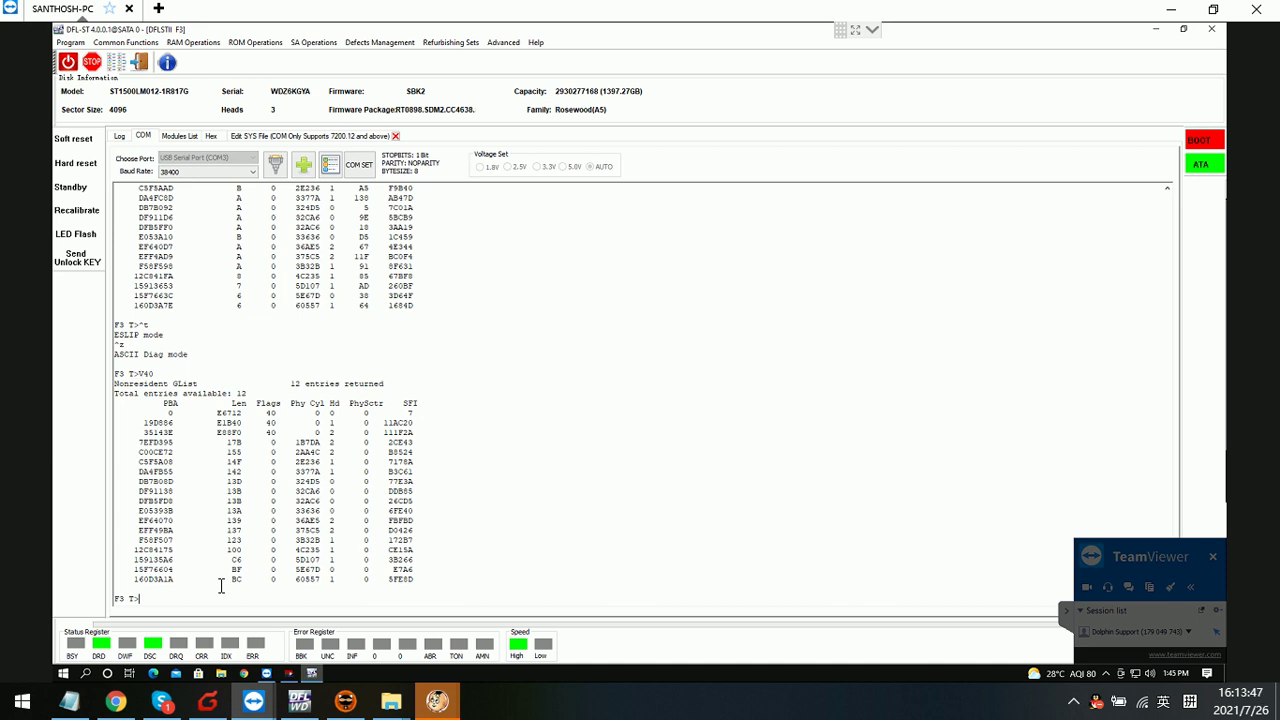
pyautogui.write('14,1,22')
pyautogui.press('Return')
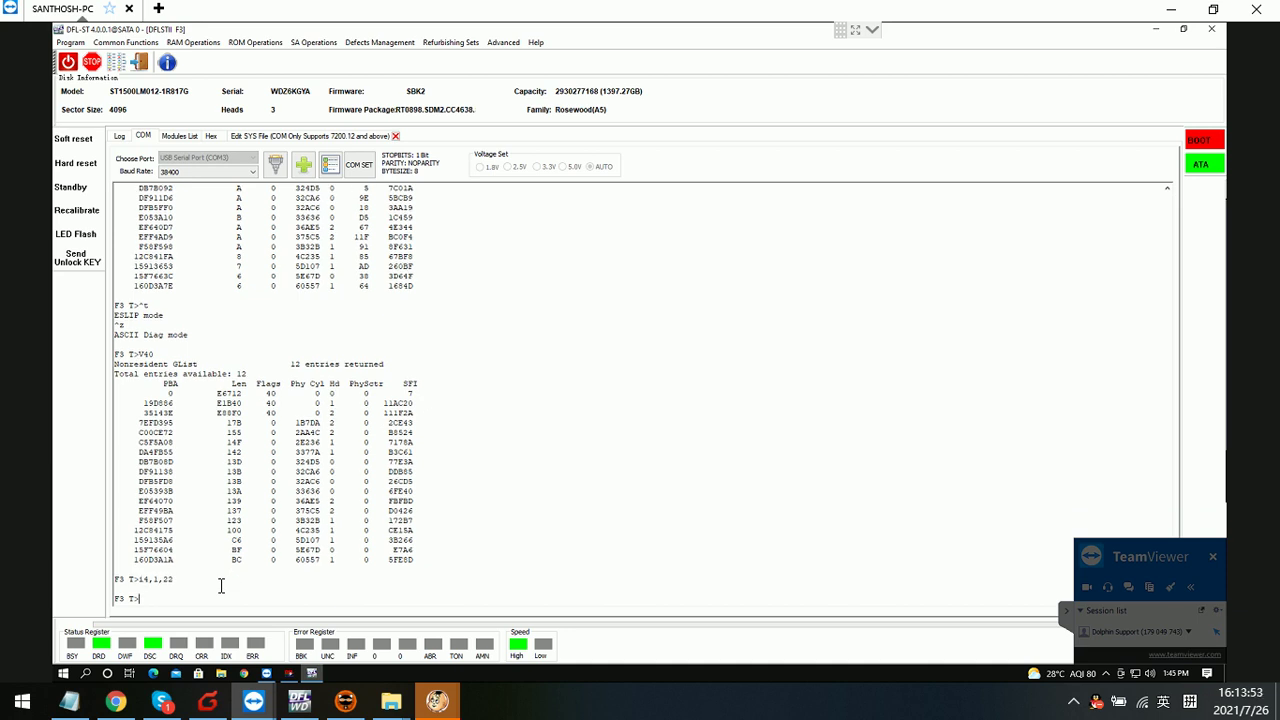
# - Format the user partition with m0,6,3,,,,,22, list the 12-entry G-list, and return to ESLIP mode
pyautogui.write('m0,6,3,,,,,22')
pyautogui.press('Return')
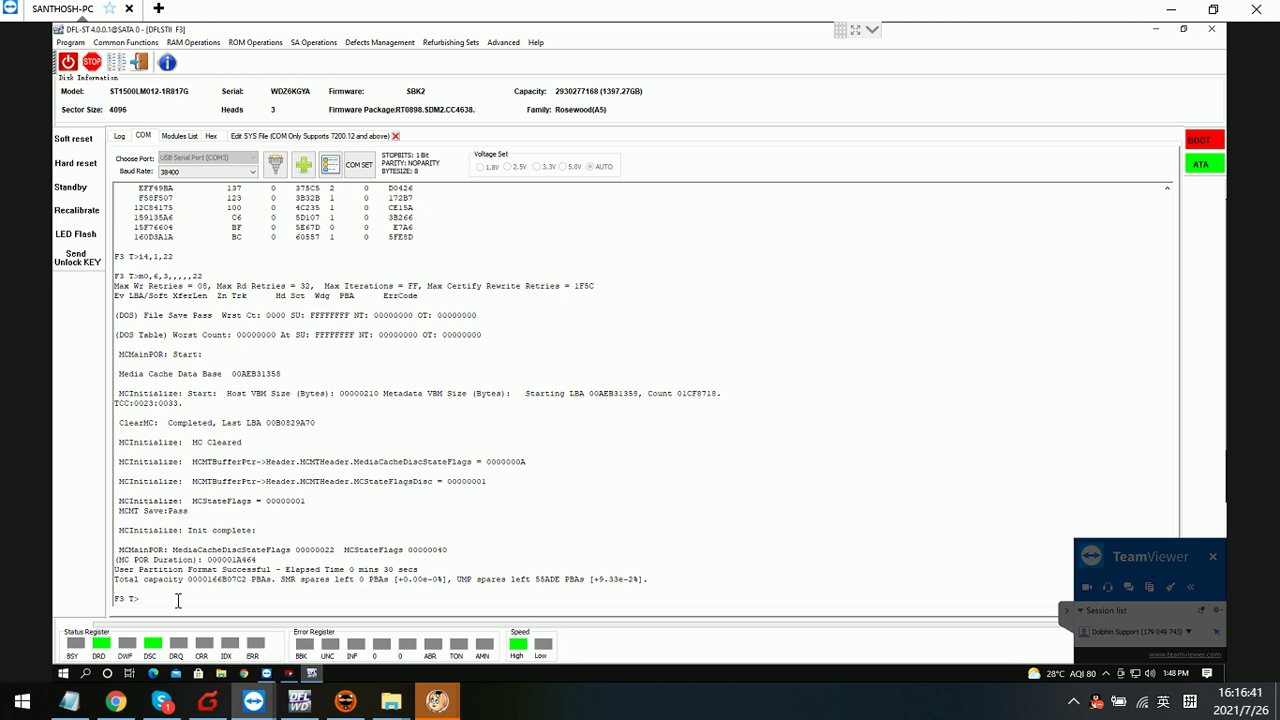
pyautogui.write('Y40')
pyautogui.press('Return')
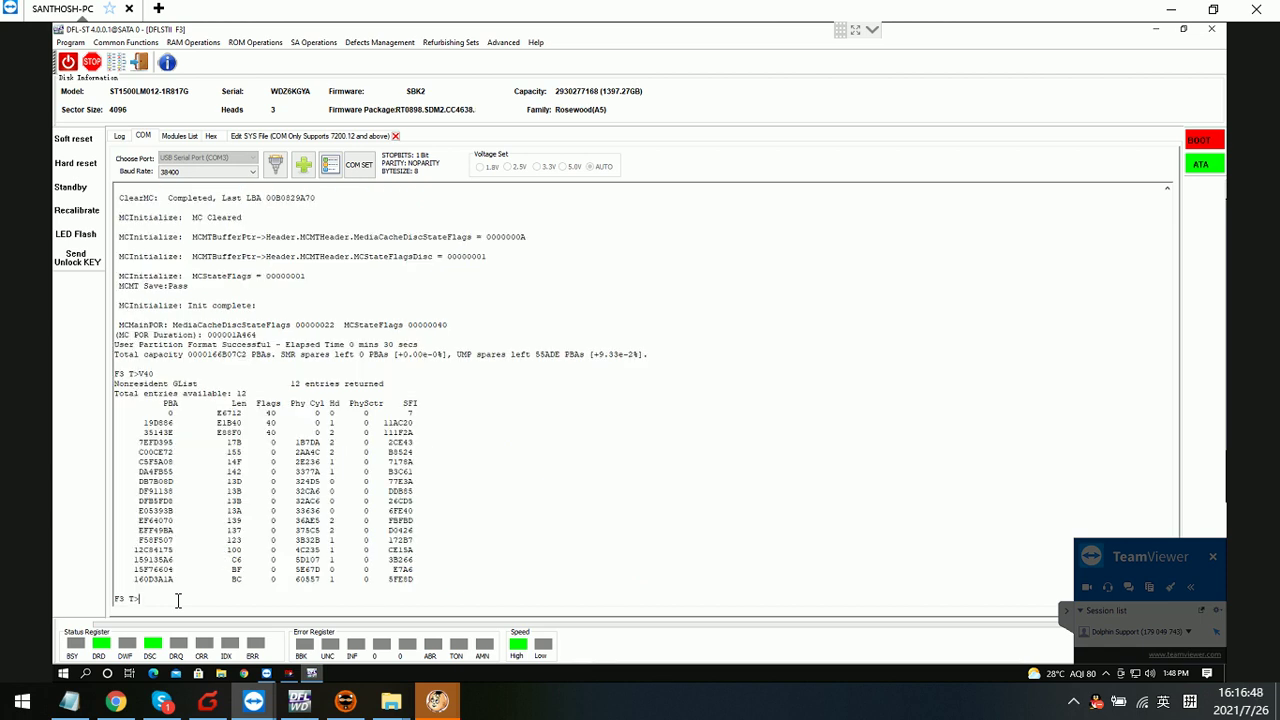
pyautogui.hotkey('ctrl', 't')
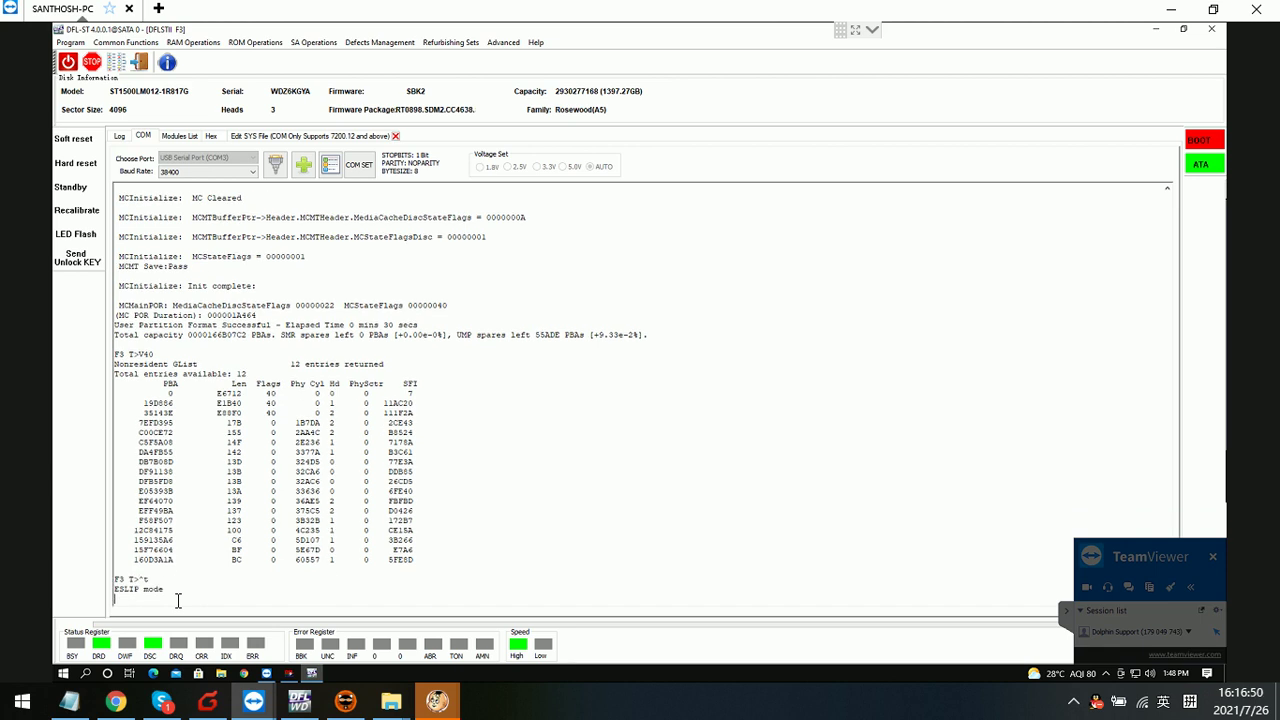
pyautogui.click(117, 66)
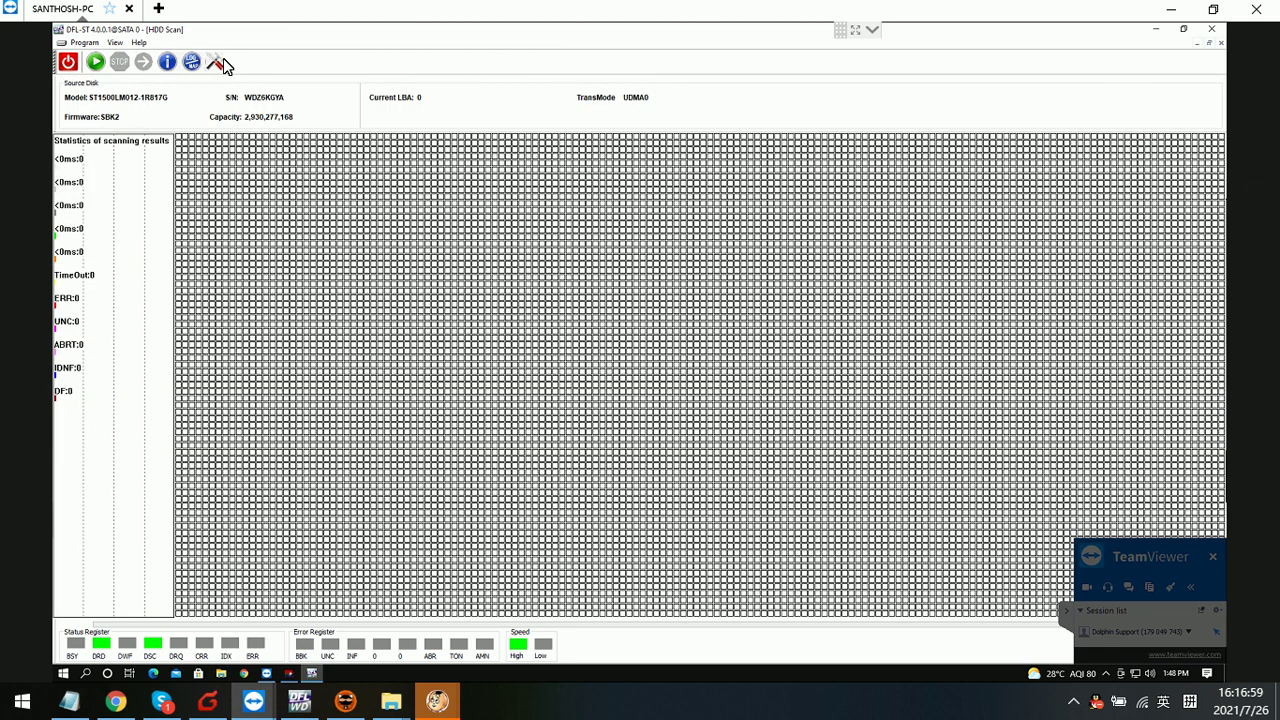
pyautogui.click(217, 62)
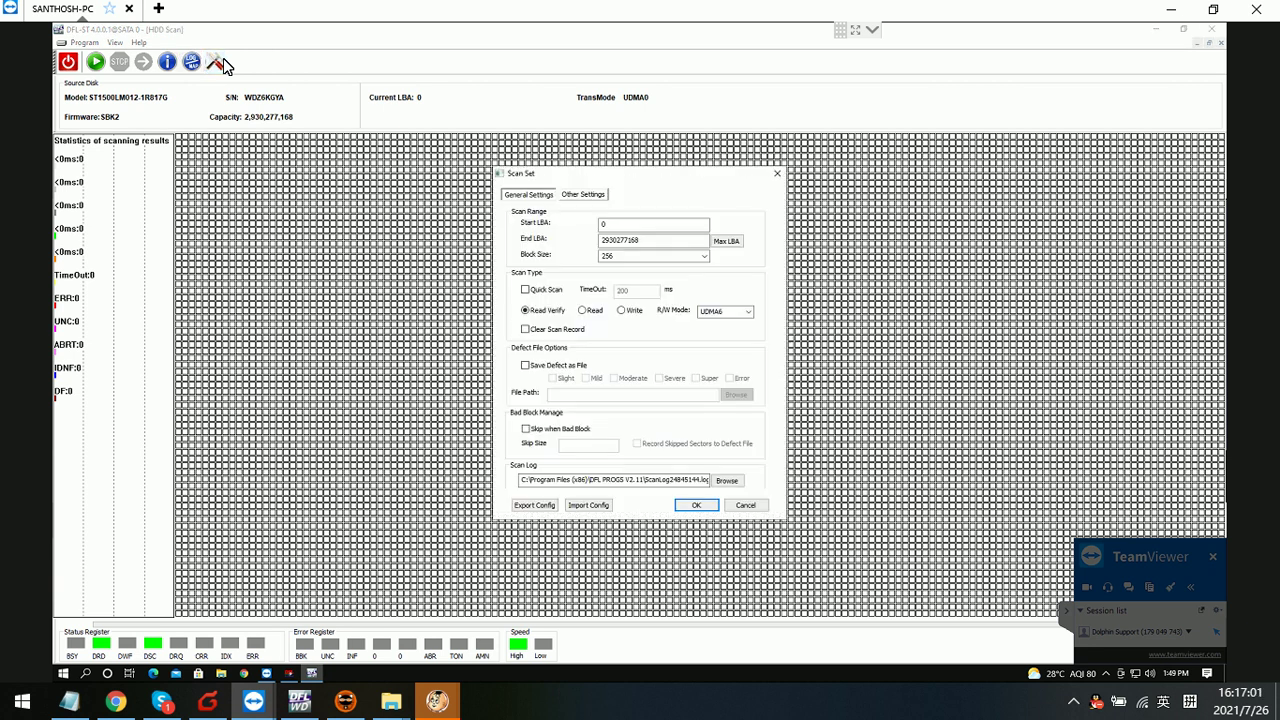
pyautogui.click(633, 226)
pyautogui.press('BackSpace')
pyautogui.write('28000000')
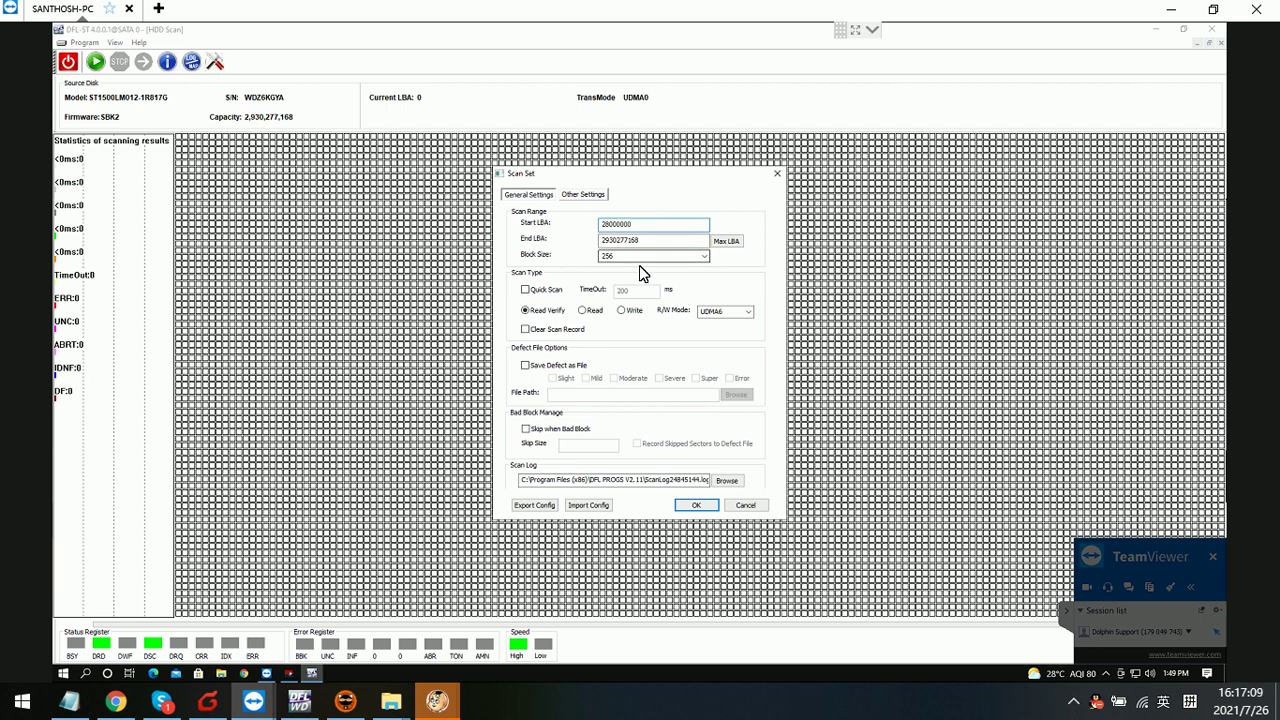
pyautogui.write('00')
pyautogui.click(696, 505)
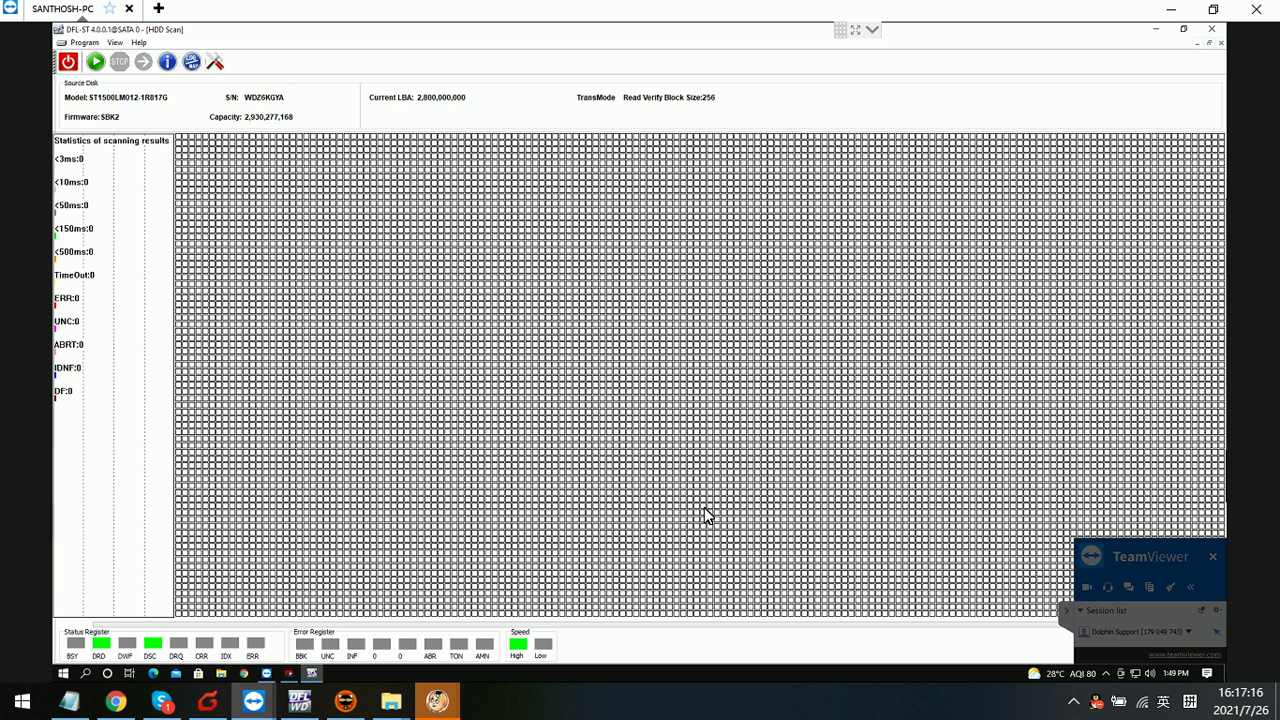
# - Run the surface scan from LBA 2,800,000,000 and stop it at 95.62% with zero errors
pyautogui.click(95, 63)
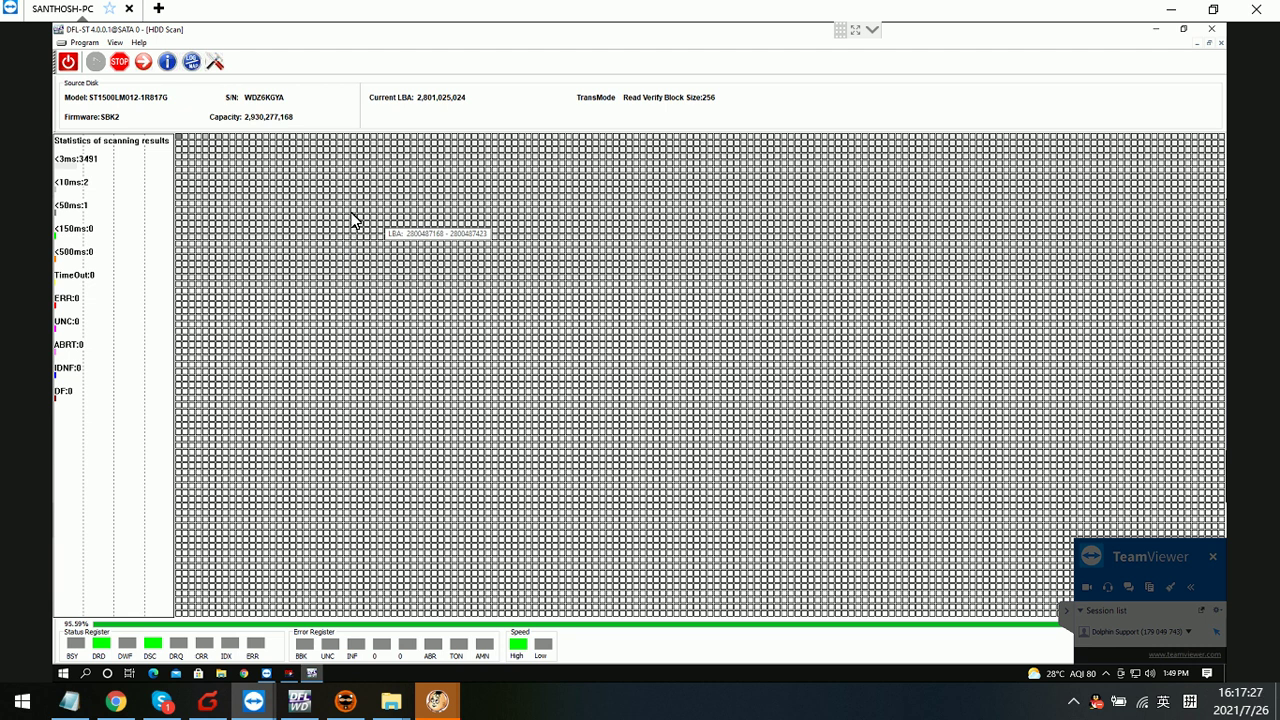
pyautogui.click(119, 64)
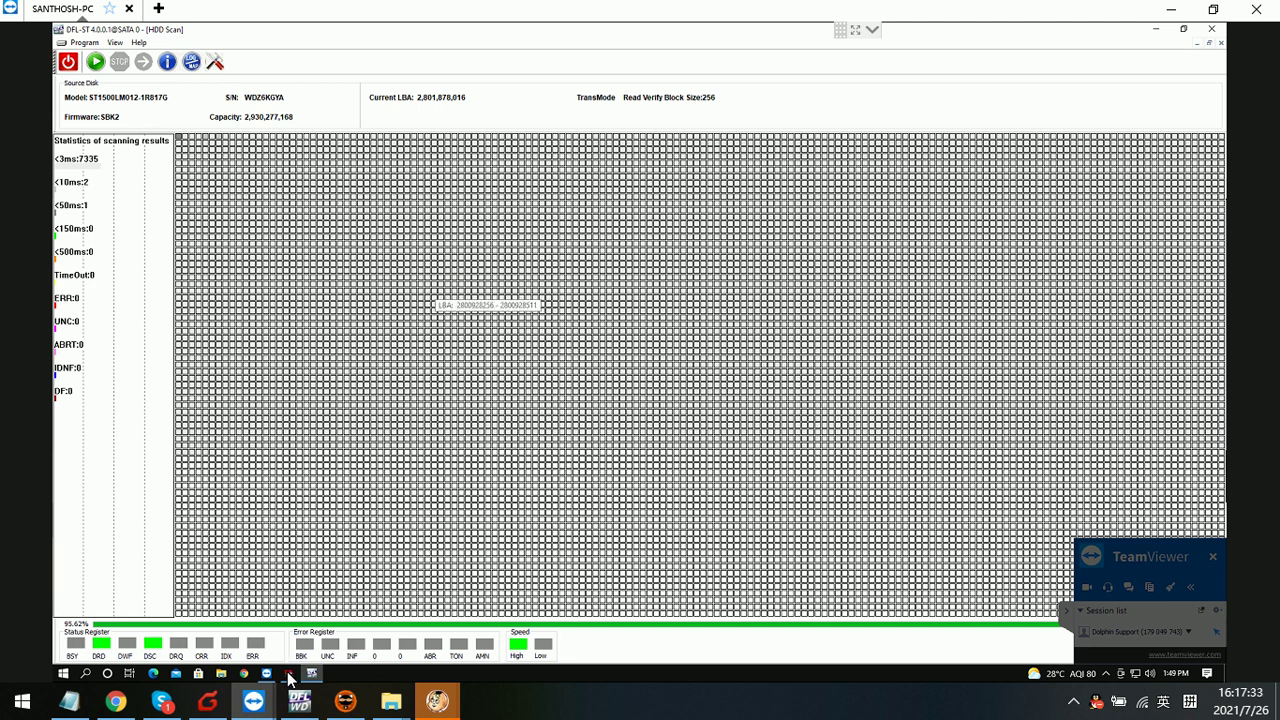
pyautogui.click(289, 675)
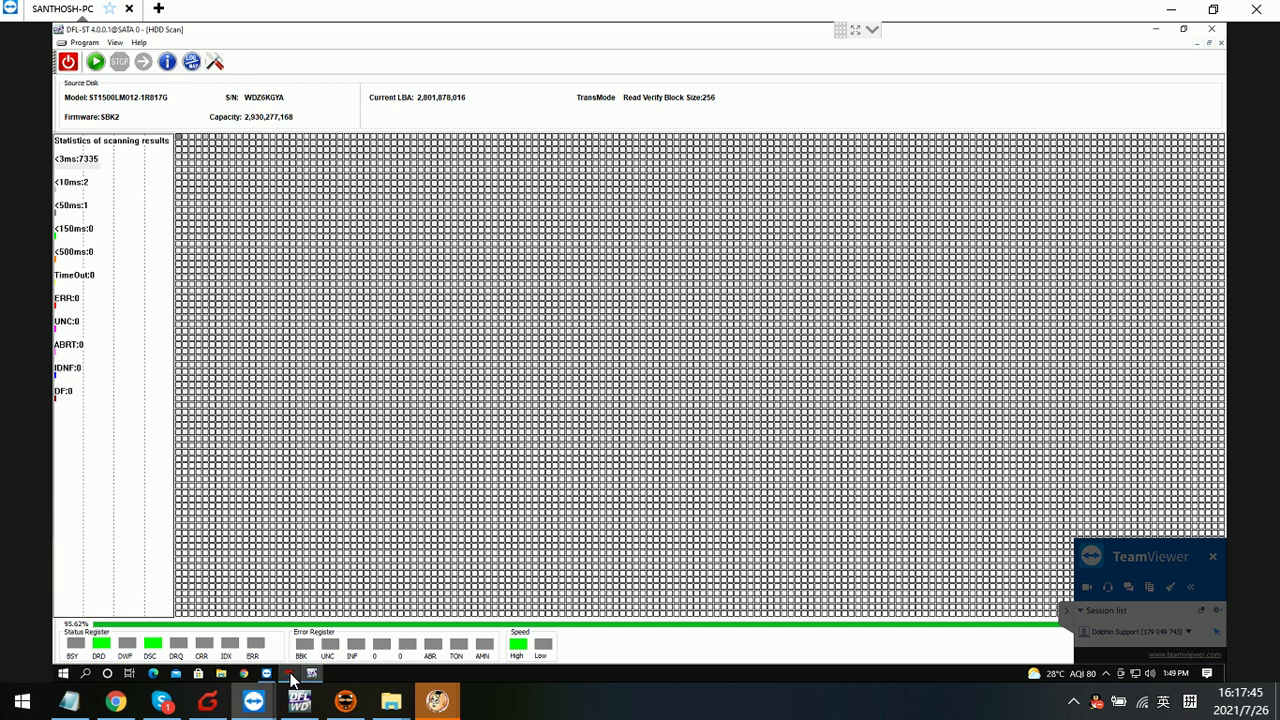
# - Launch DFL-DE from the DFL control panel, create a new project, and start choosing its task path
pyautogui.click(290, 675)
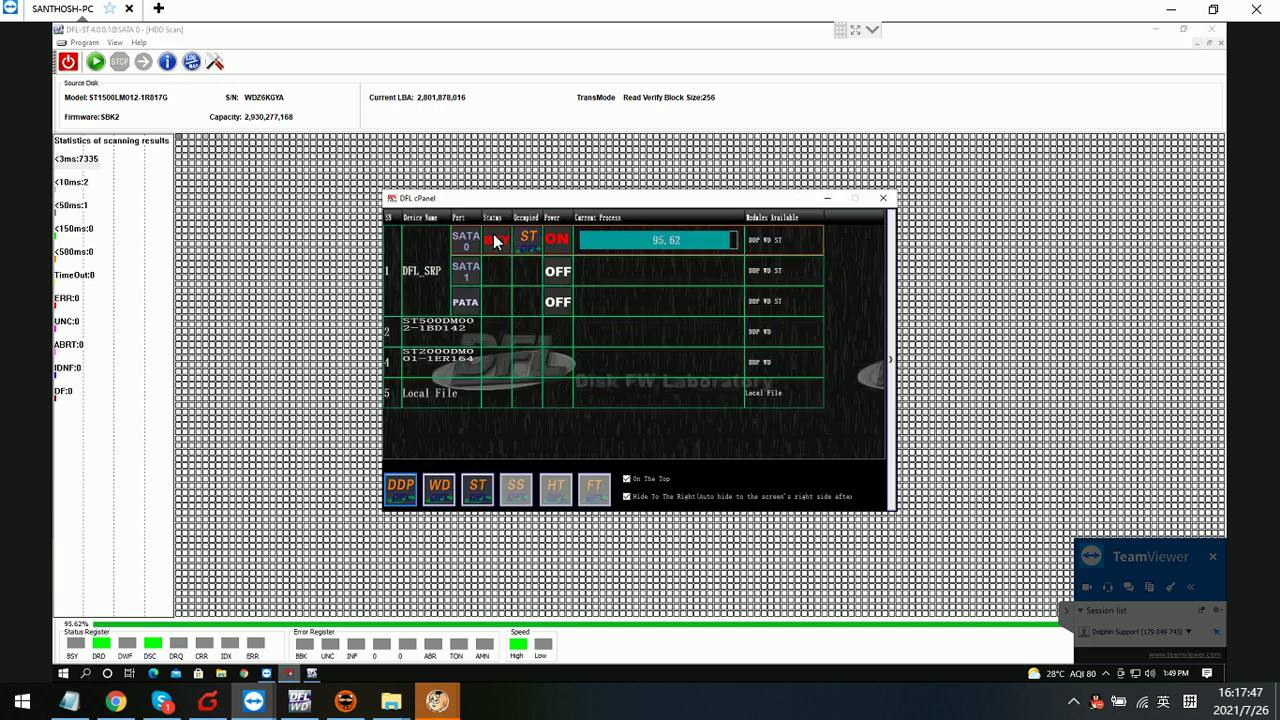
pyautogui.click(402, 490)
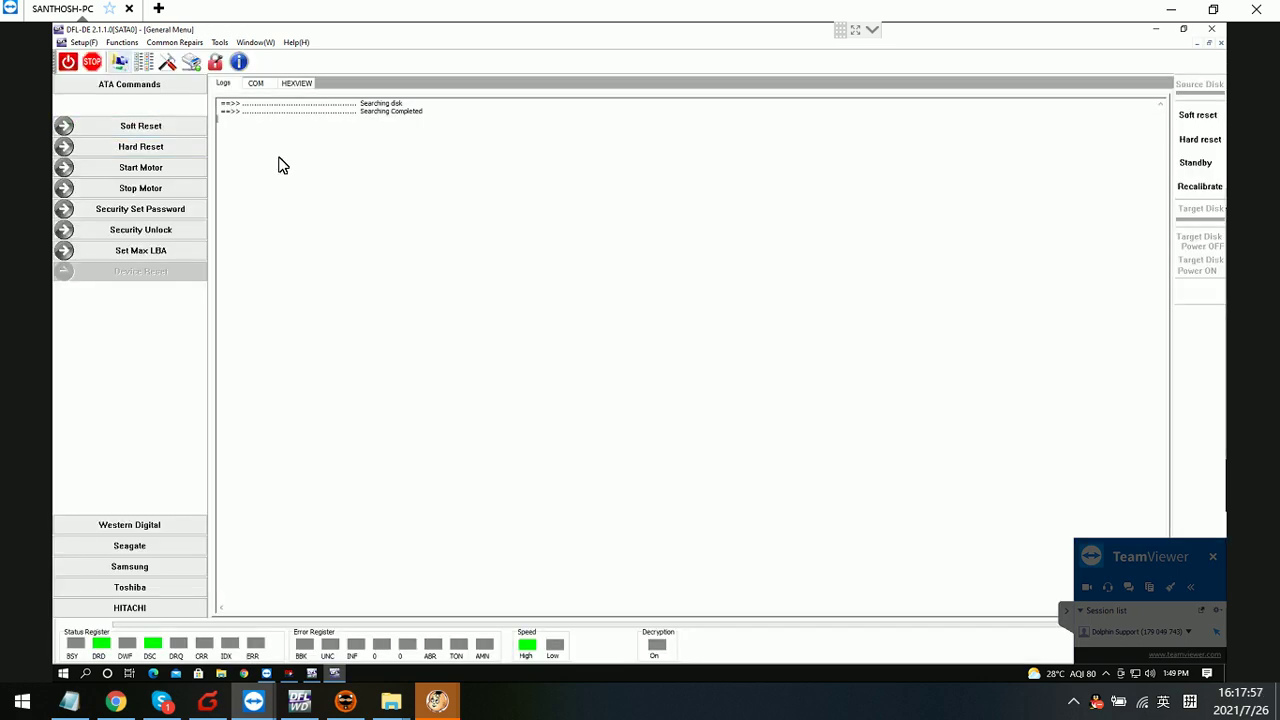
pyautogui.click(654, 273)
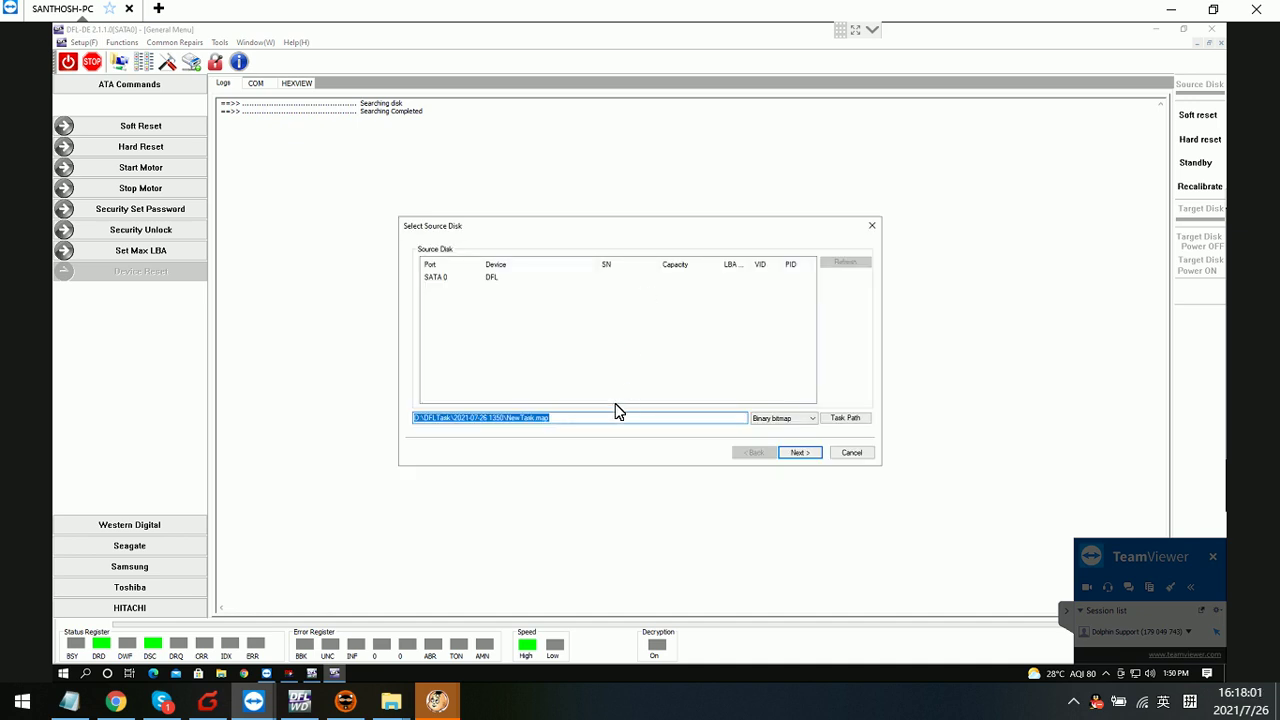
pyautogui.click(855, 417)
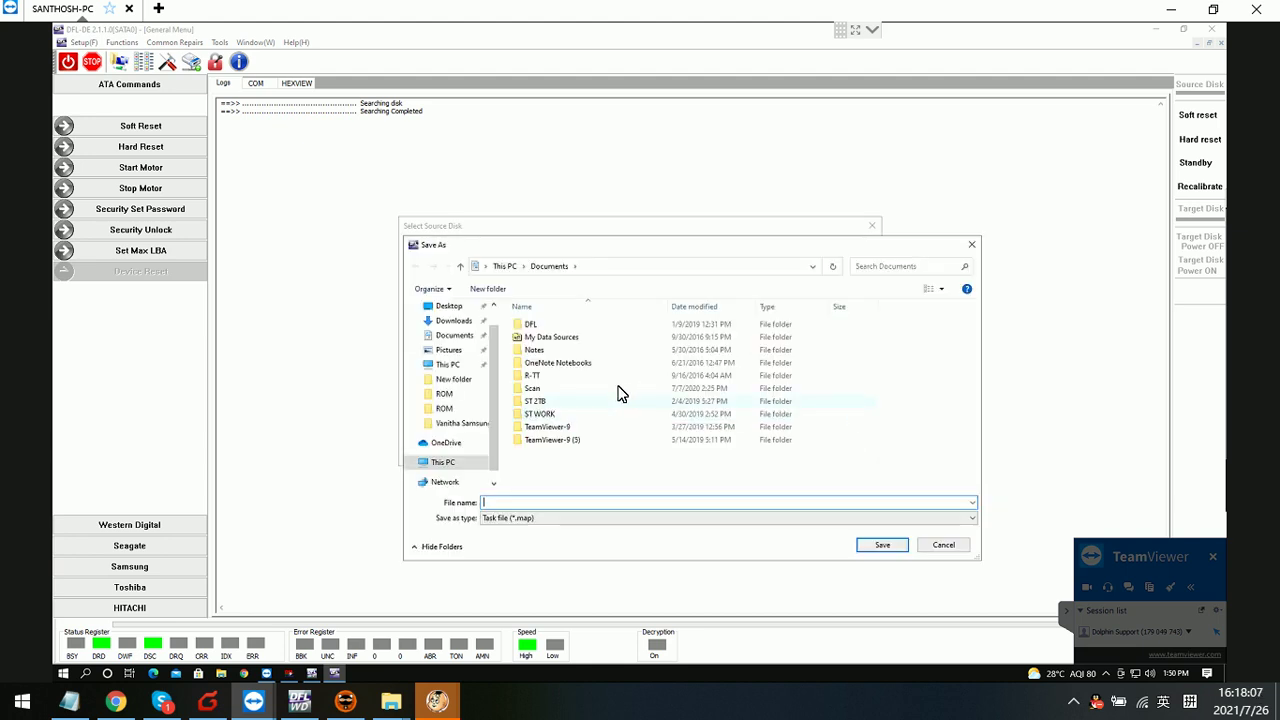
# - Save the task file as 1500LM.map in E:\DFLTASK\ST1500LM012
pyautogui.click(461, 462)
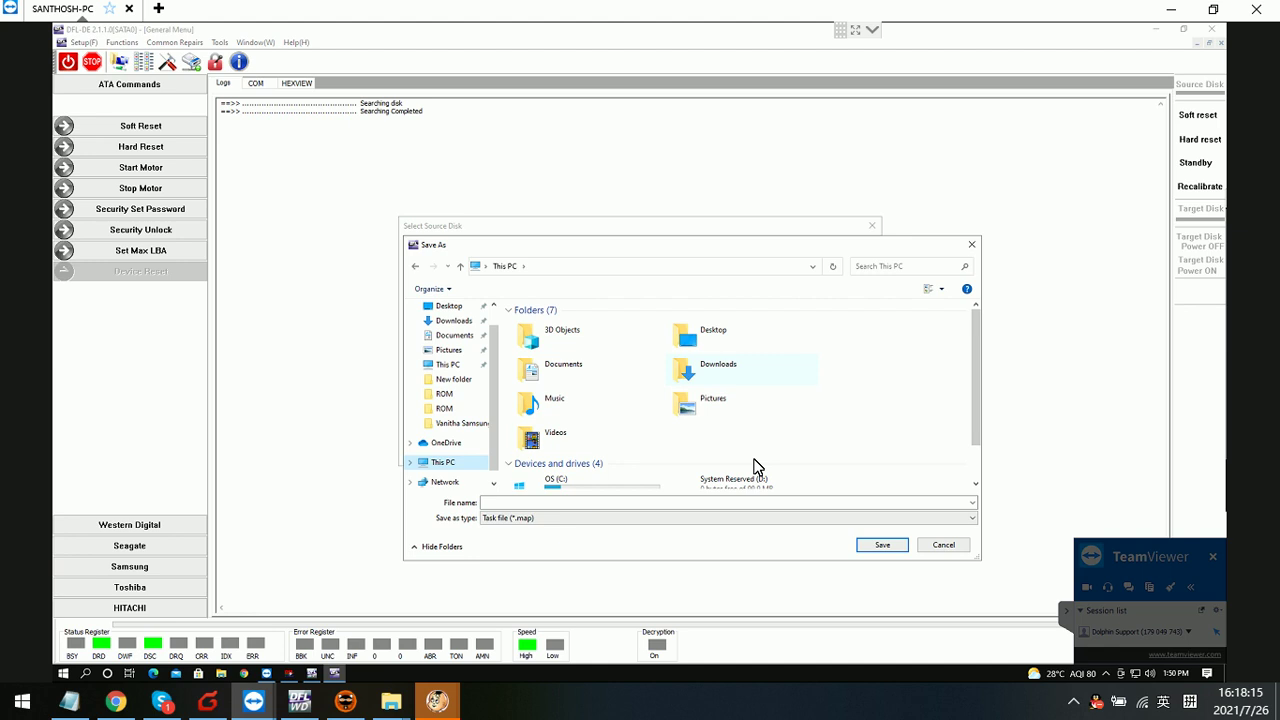
pyautogui.scroll(-1, 757, 466)
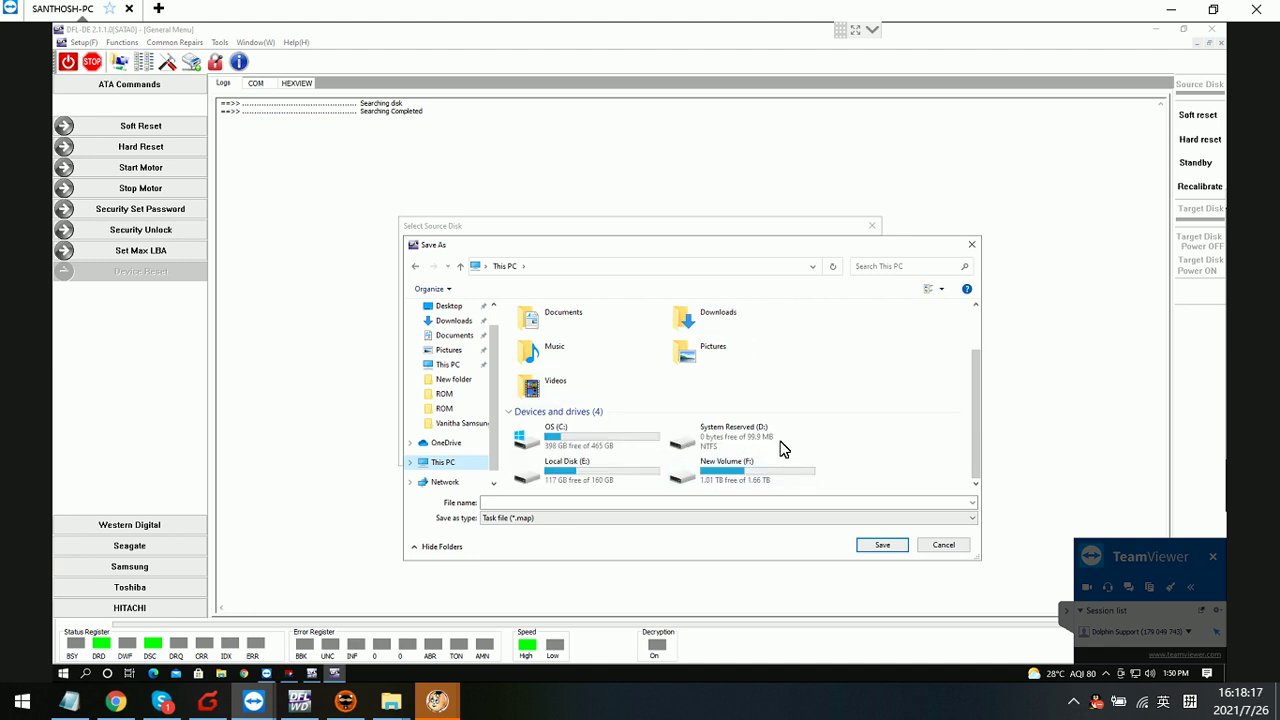
pyautogui.doubleClick(590, 474)
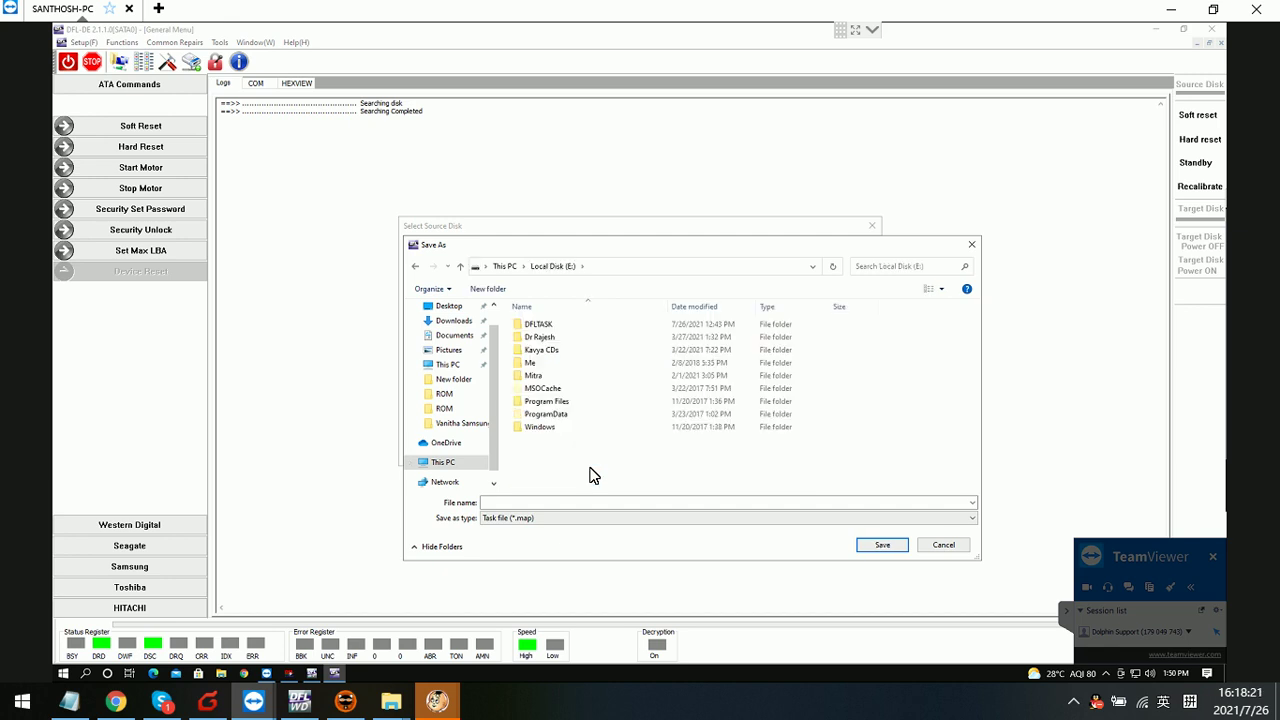
pyautogui.click(547, 331)
pyautogui.doubleClick(547, 331)
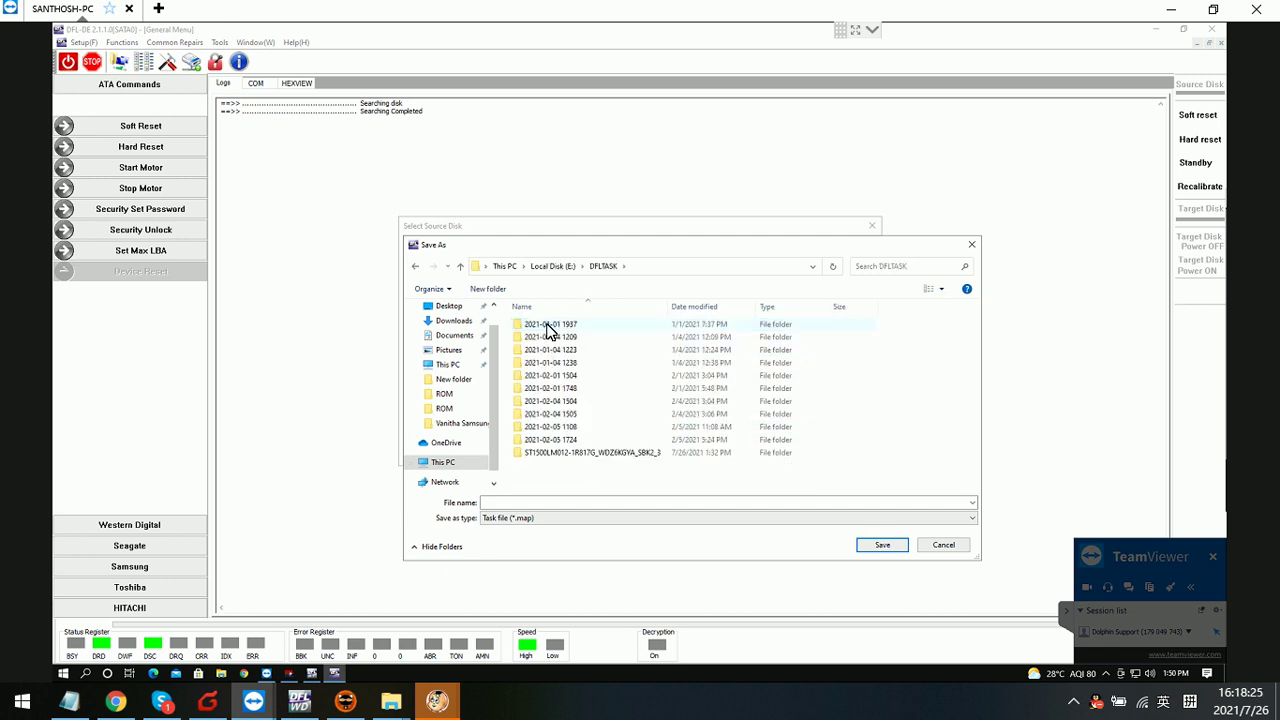
pyautogui.doubleClick(588, 455)
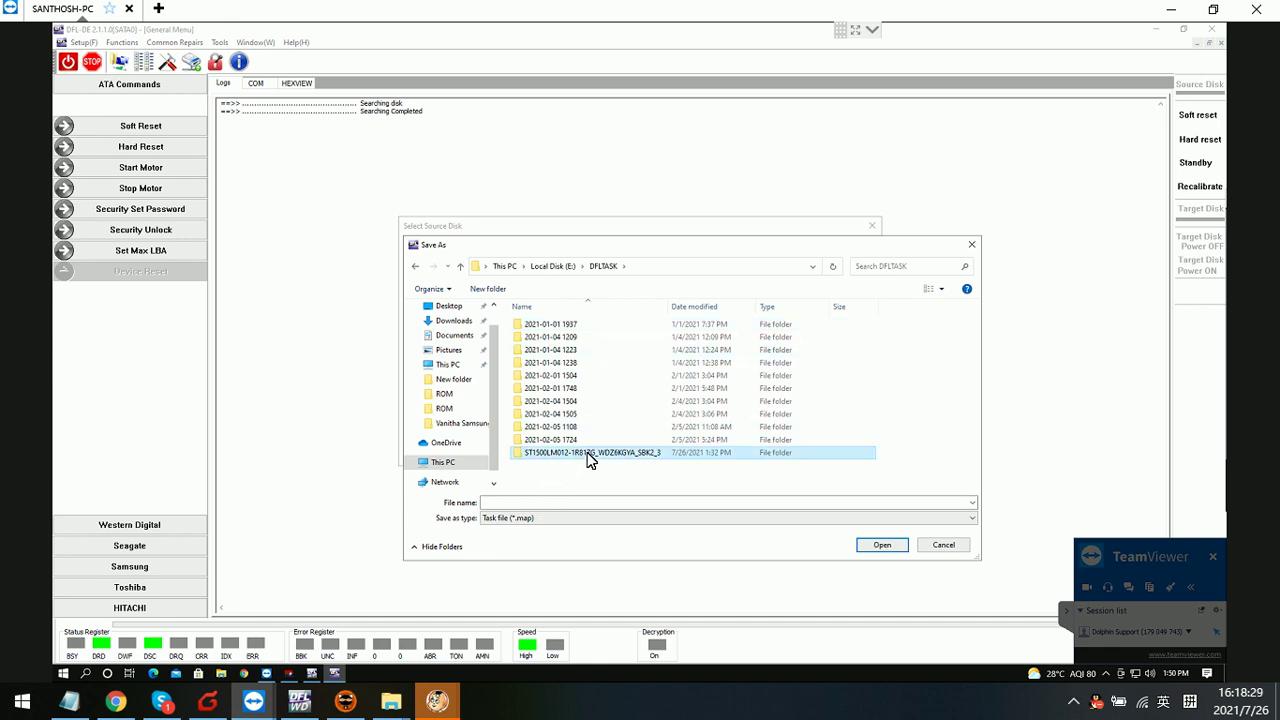
pyautogui.click(542, 503)
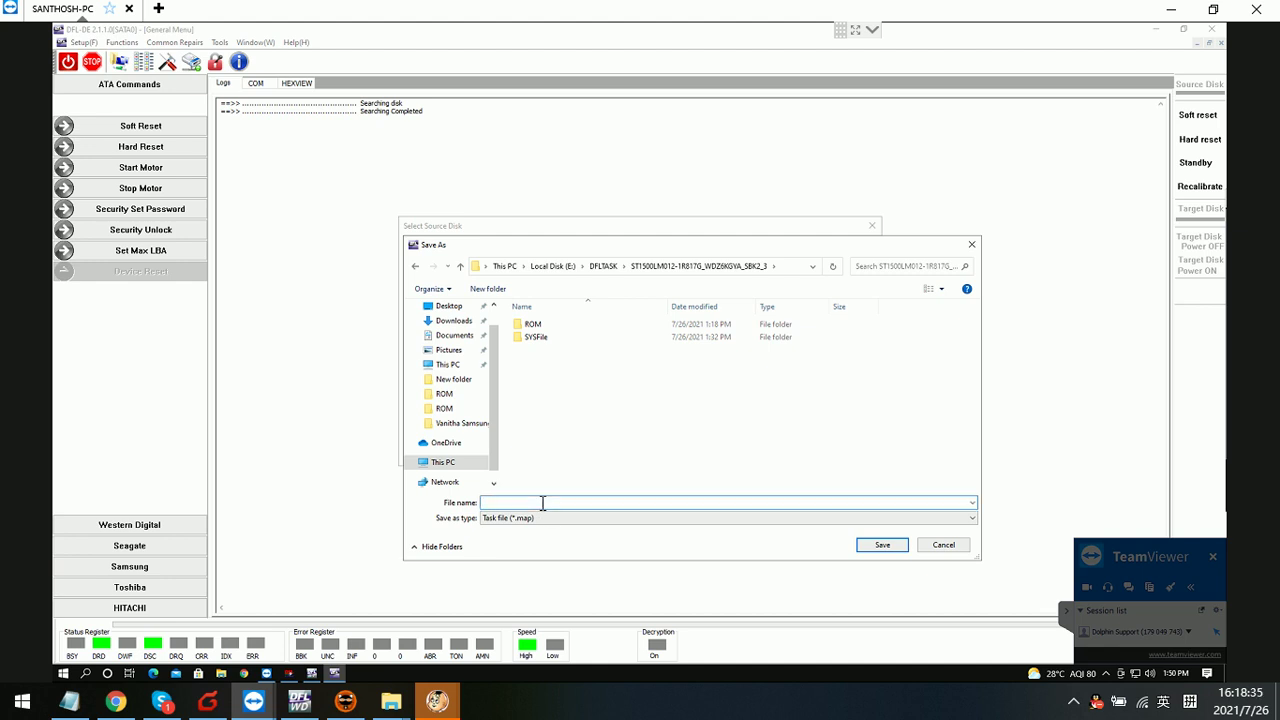
pyautogui.write('1500')
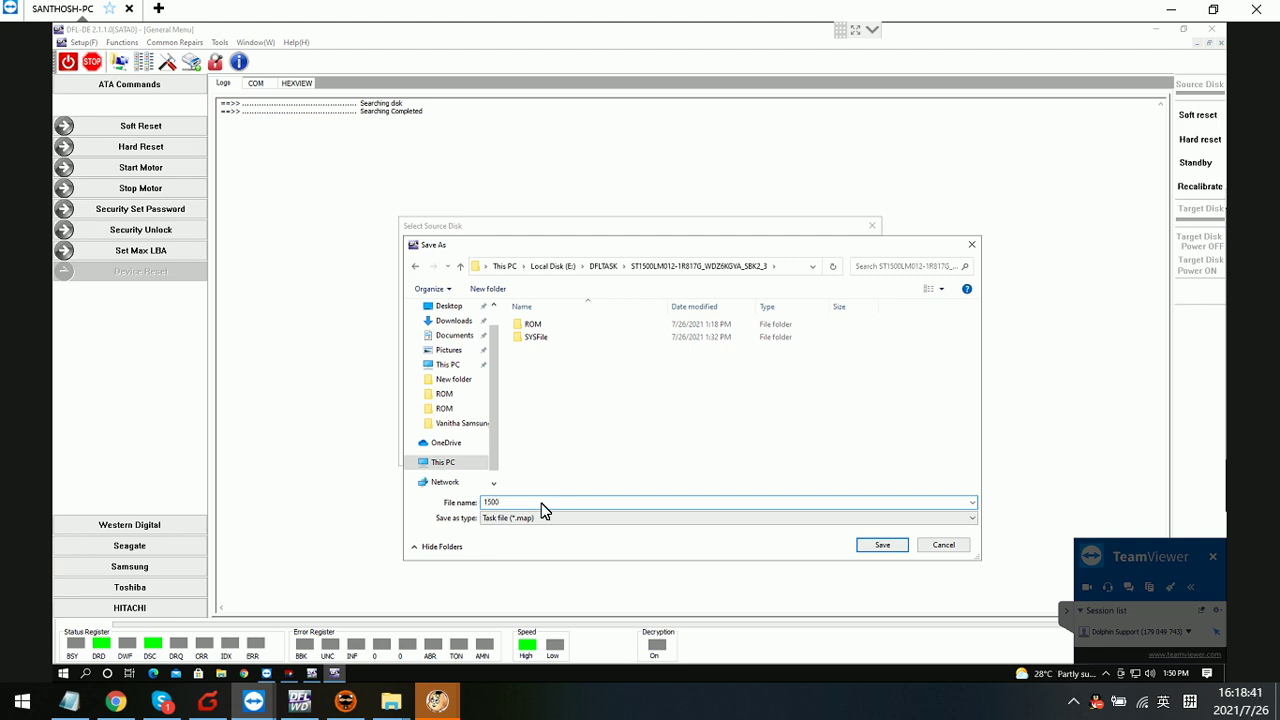
pyautogui.write('LM')
pyautogui.click(882, 550)
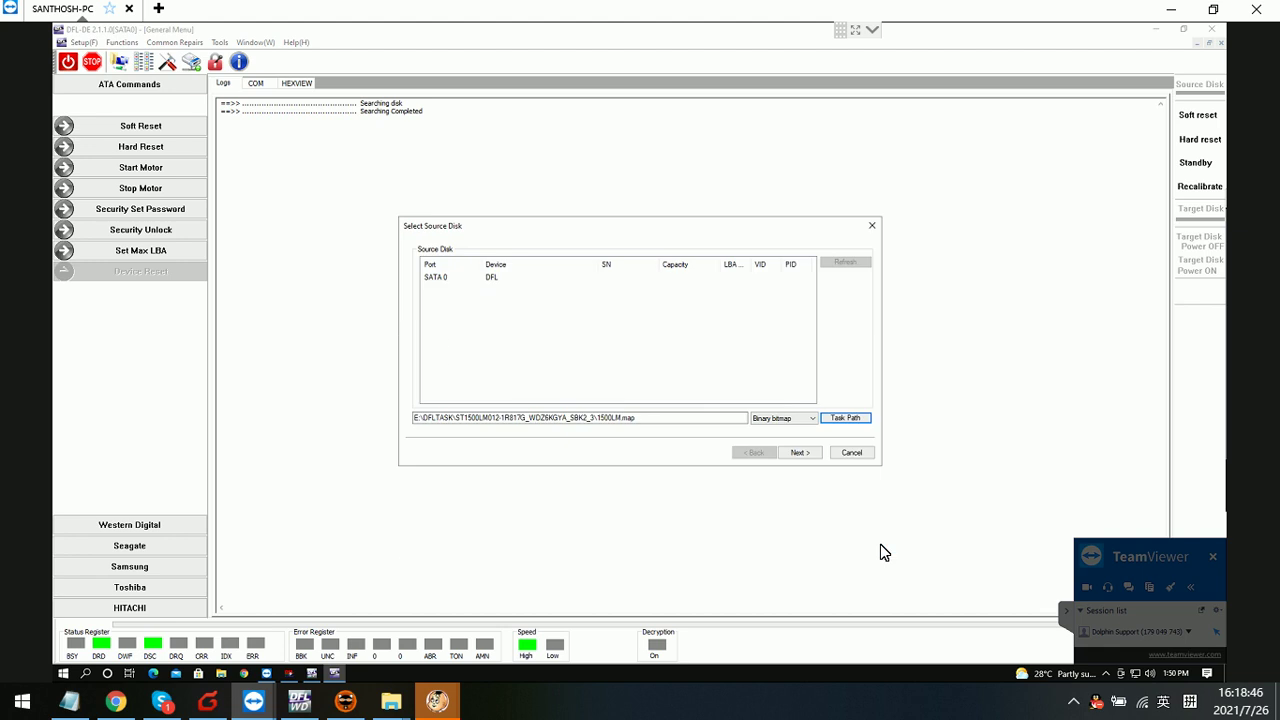
# - Finish setup with File Extraction and list the Root of the Seagate Expansion Drive NTFS partition
pyautogui.click(800, 453)
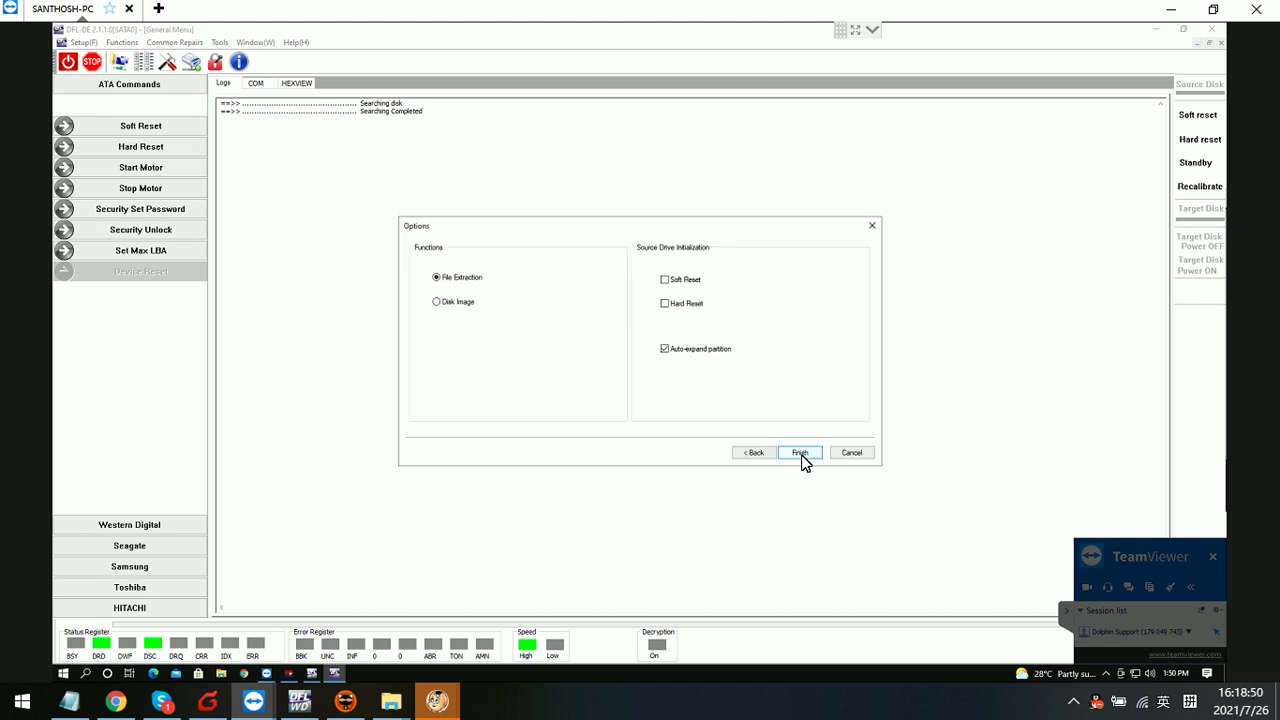
pyautogui.click(800, 453)
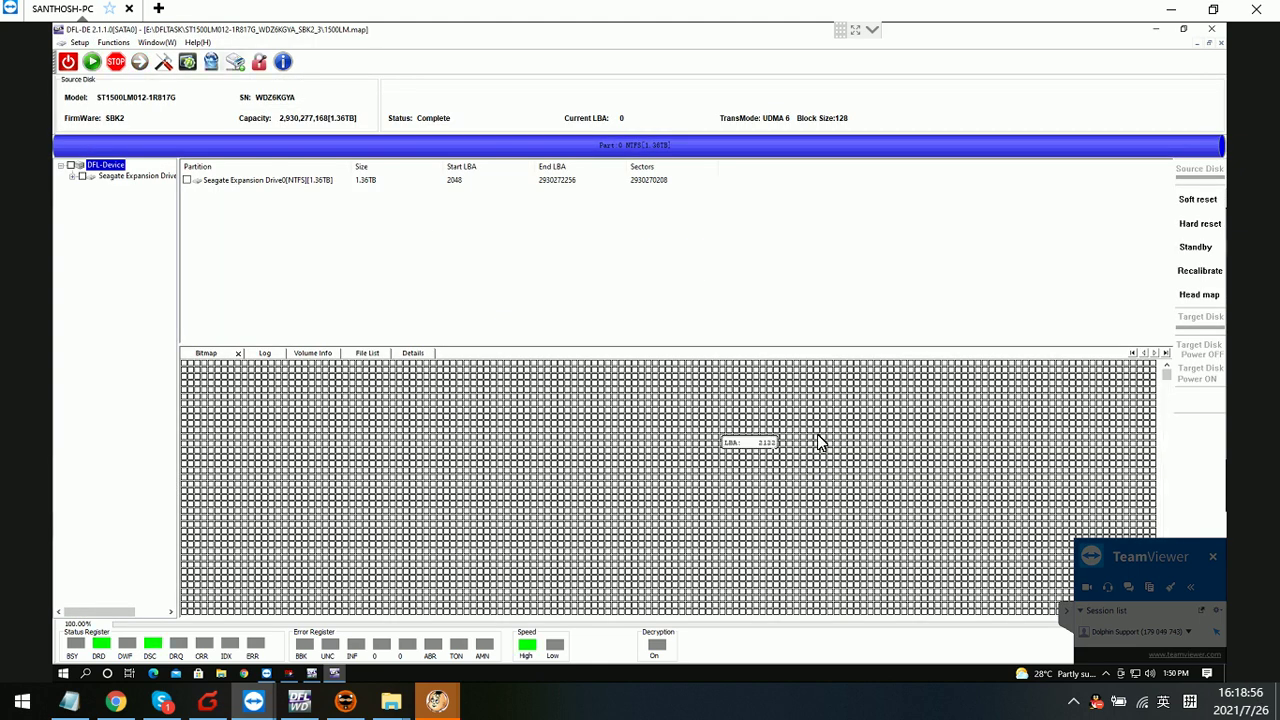
pyautogui.click(140, 177)
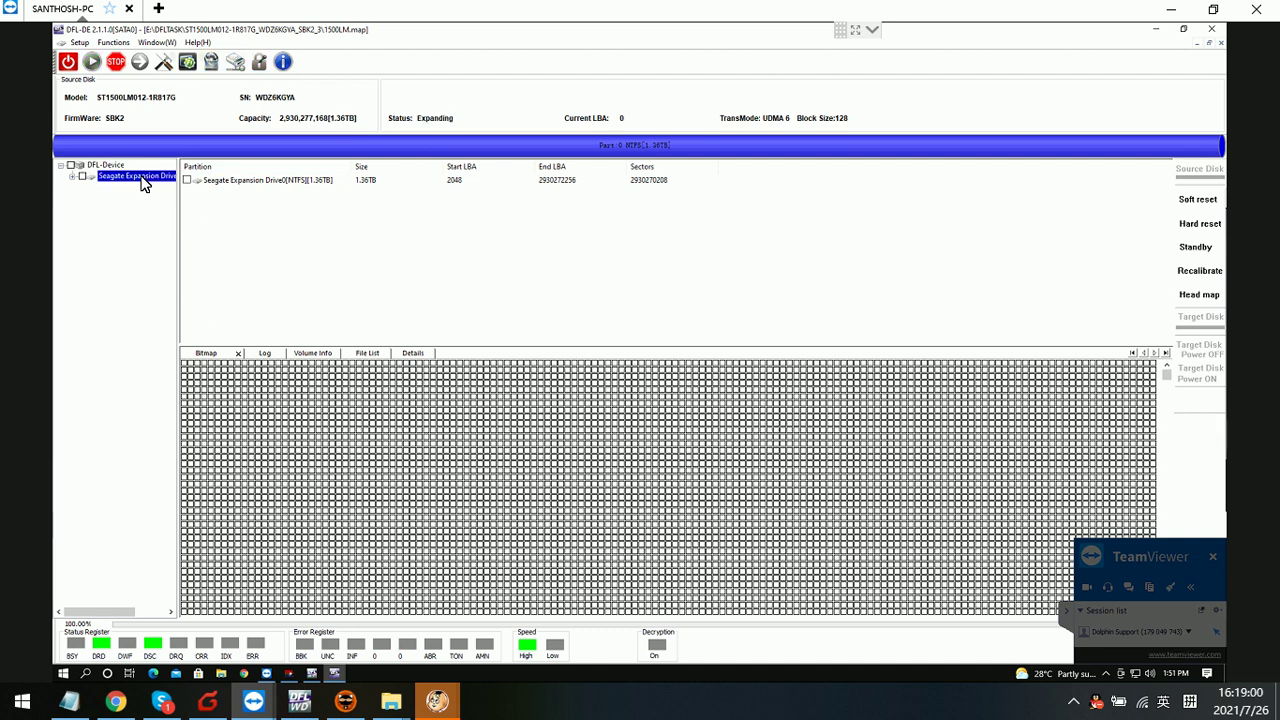
pyautogui.click(116, 188)
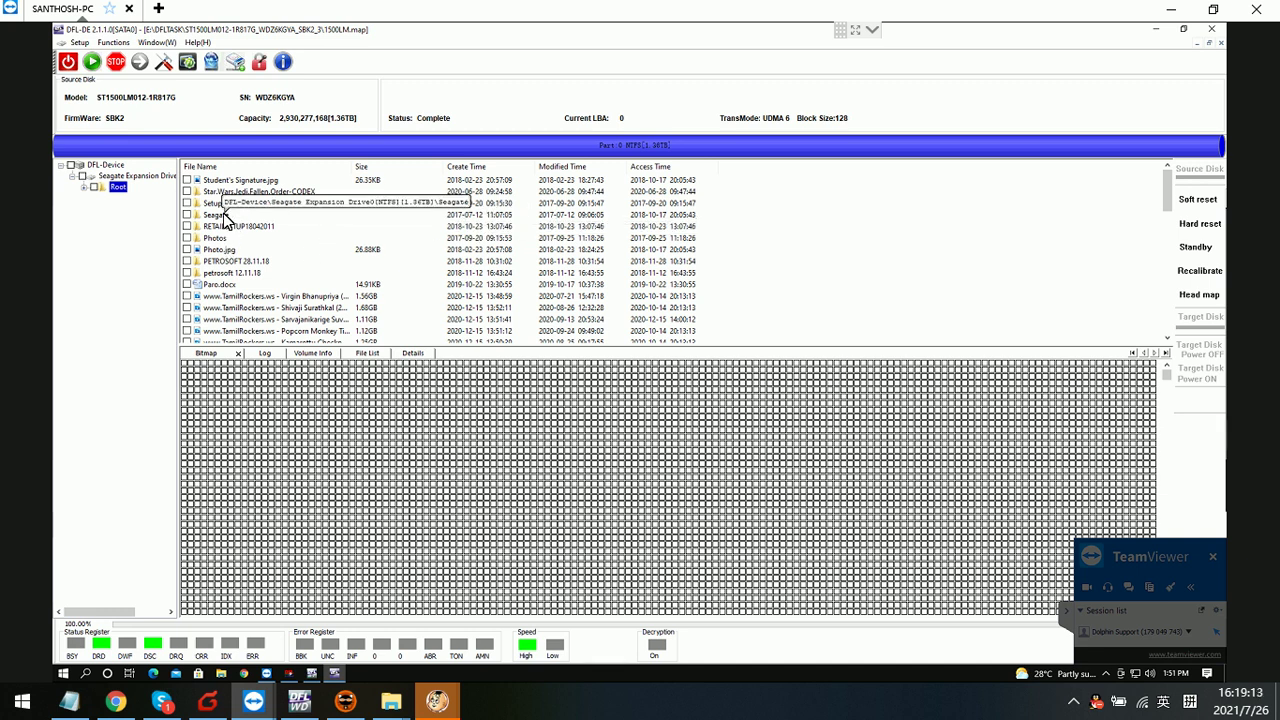
pyautogui.rightClick(224, 217)
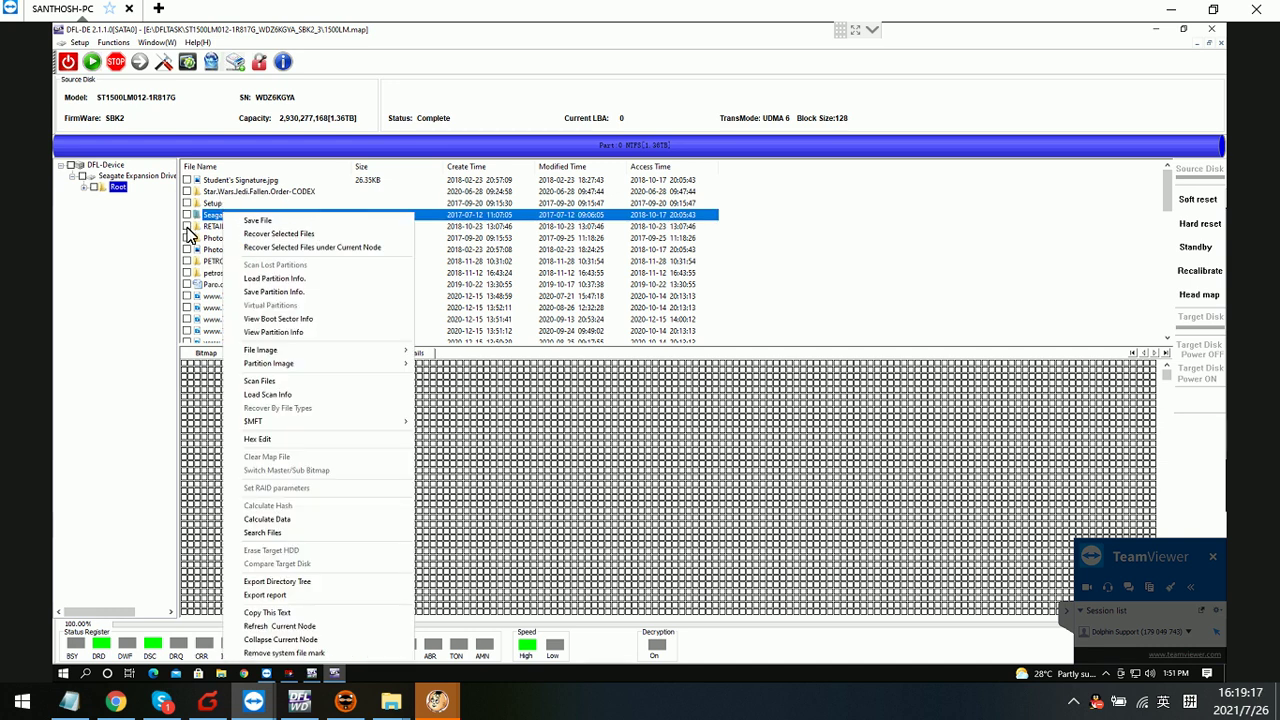
pyautogui.click(97, 316)
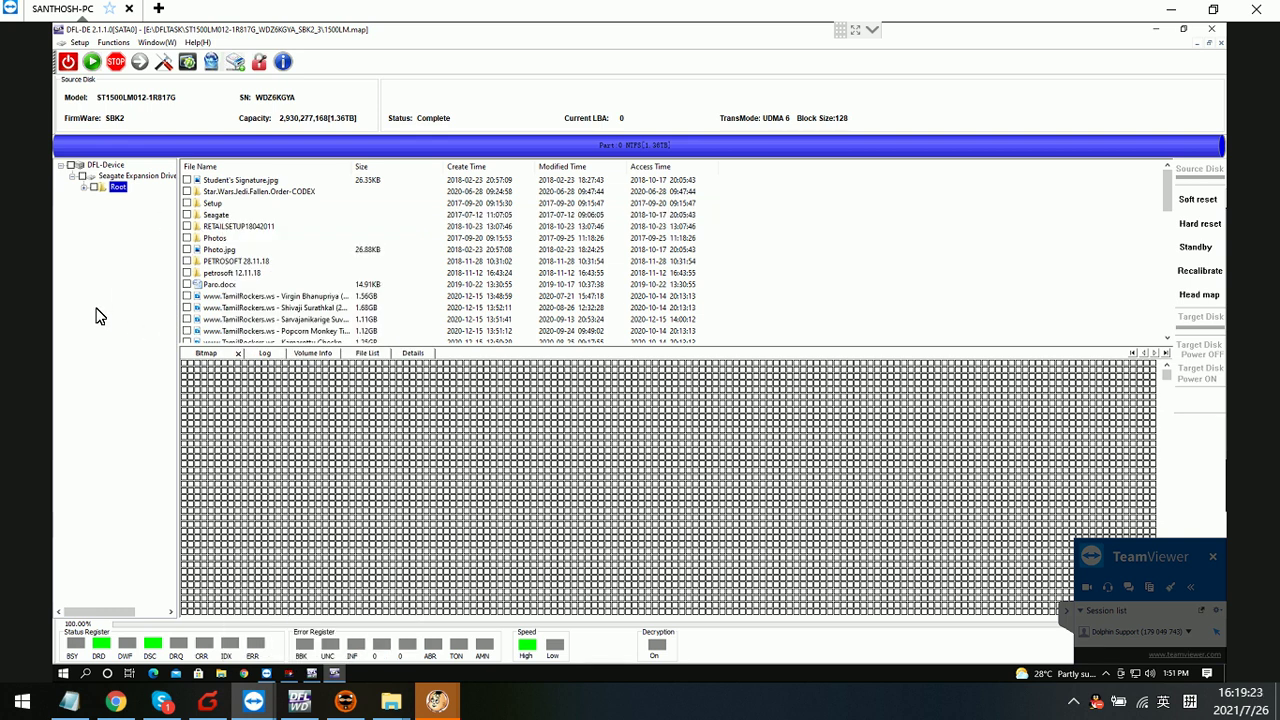